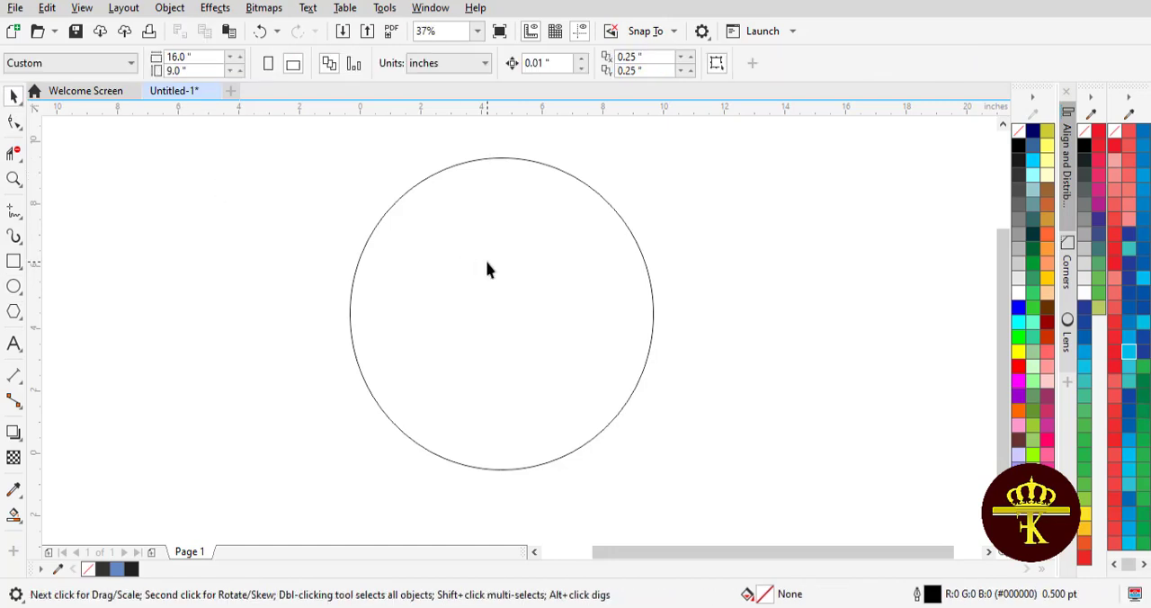
Duplicate the 10-inch circle in place and resize the copy to 5 by 5 inches.
left_click_drag(488, 266, 486, 285)
left_click(47, 7)
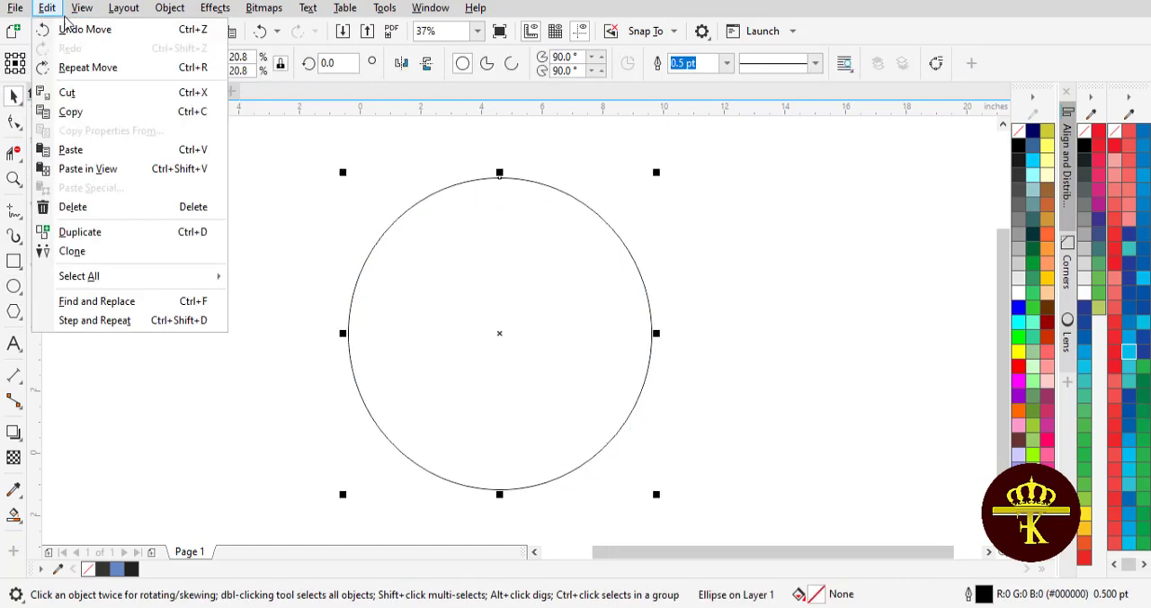
left_click(64, 112)
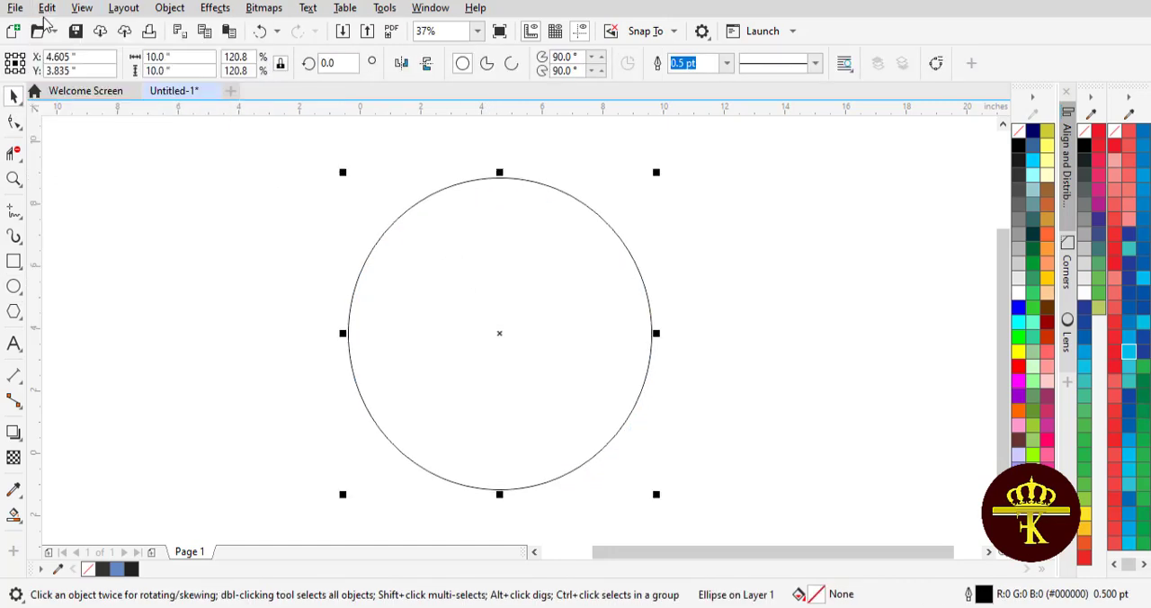
left_click(47, 7)
left_click(80, 147)
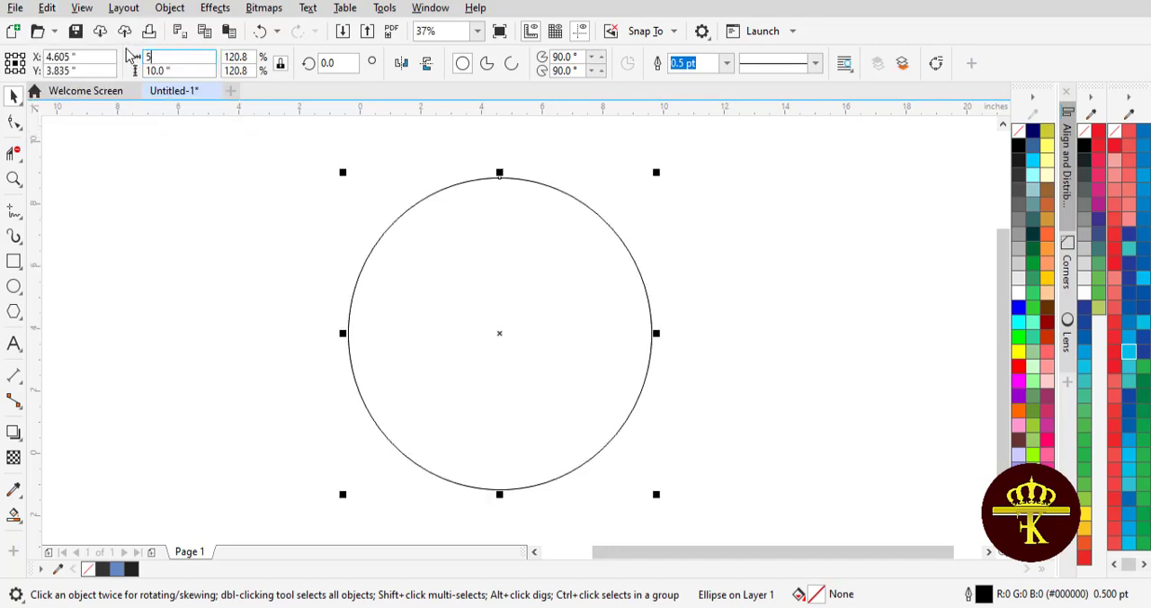
type("5")
key("Tab")
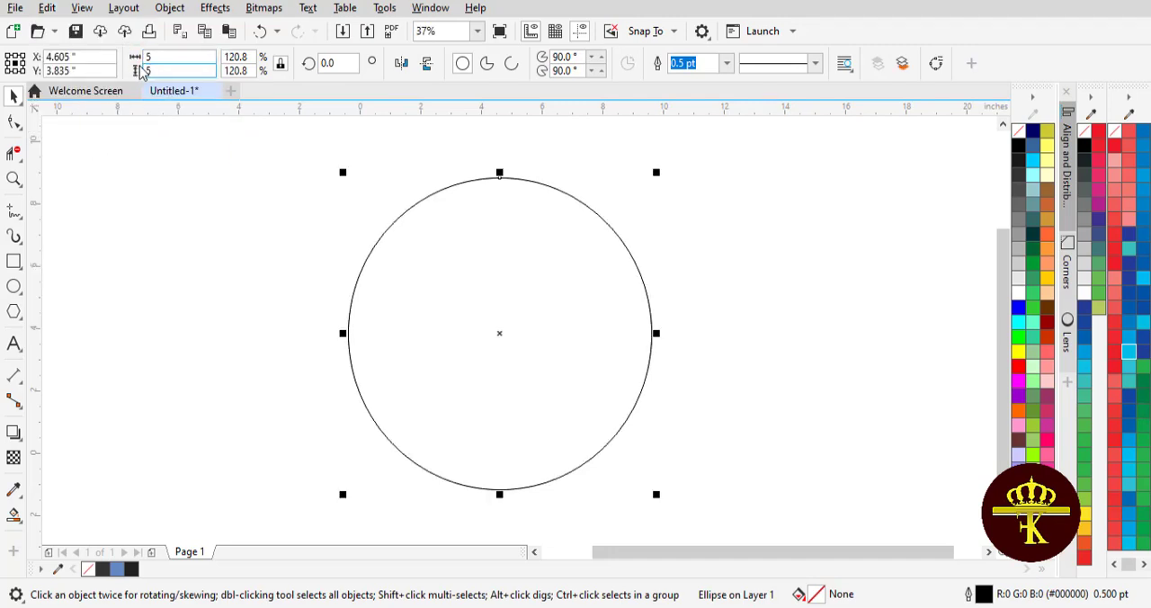
key("Return")
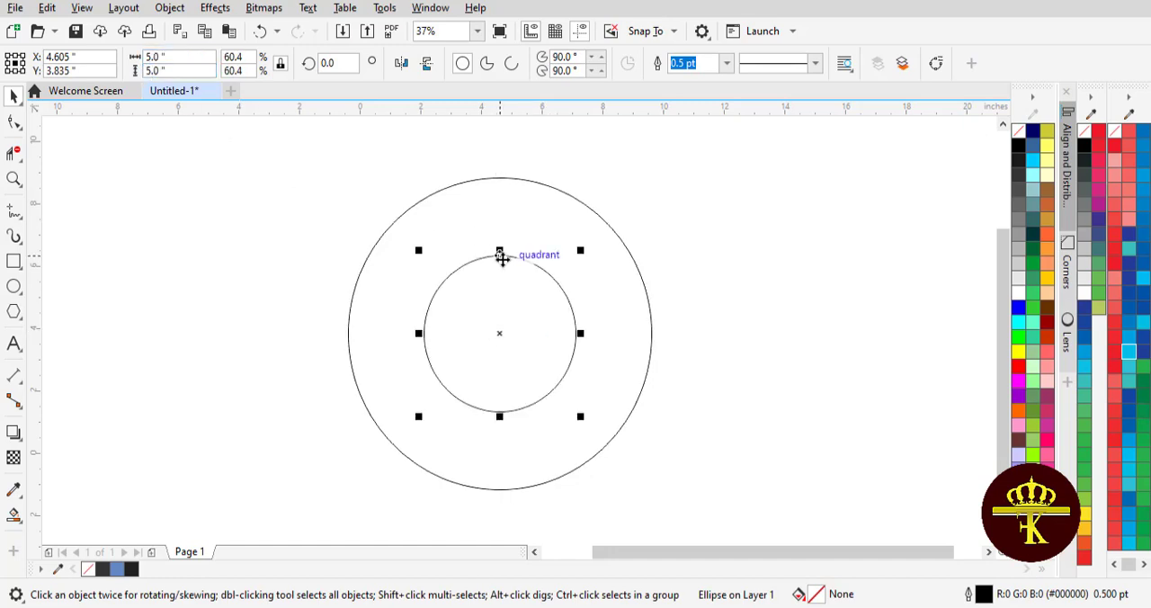
Snap the small circle to the large circle's top quadrant and place a duplicate of it at the bottom quadrant.
left_click_drag(500, 252, 500, 178)
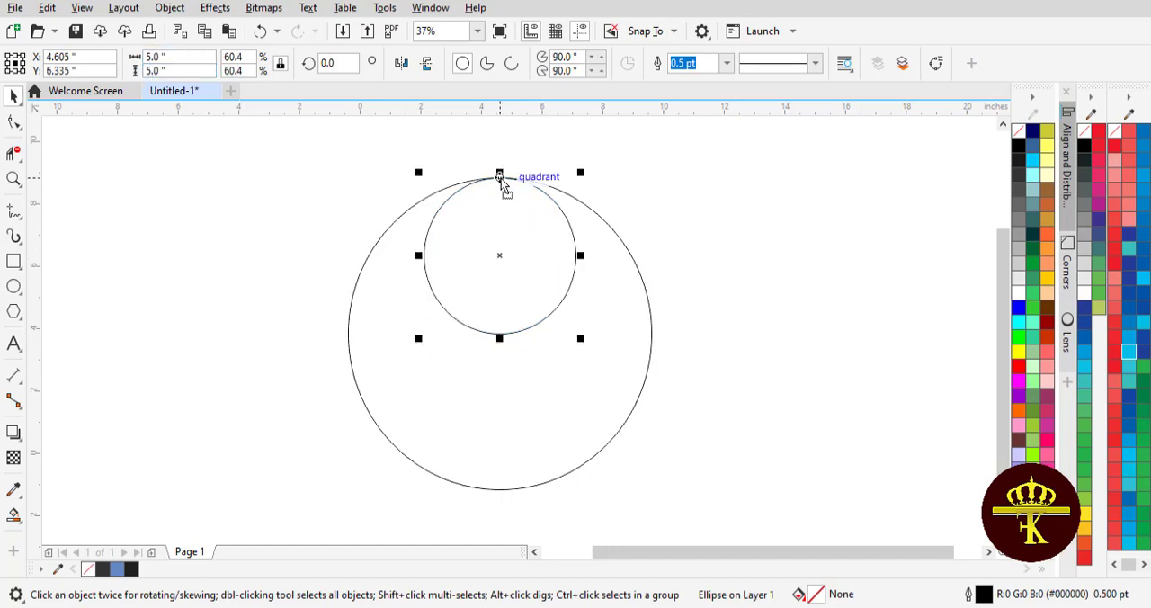
left_click(47, 9)
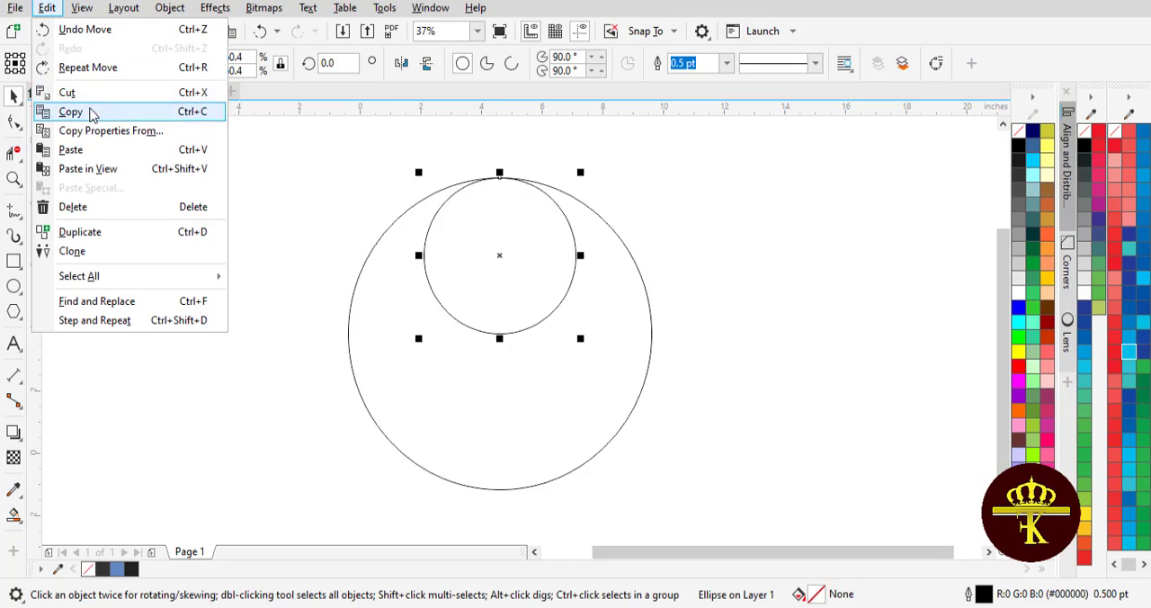
left_click(85, 111)
left_click(46, 8)
left_click(91, 150)
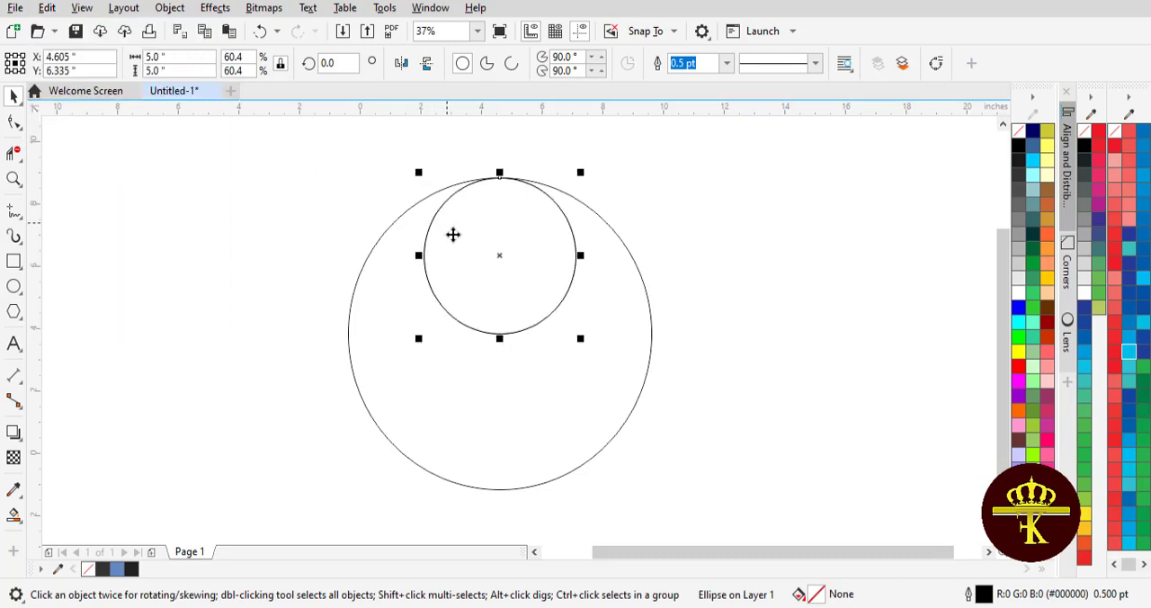
left_click_drag(497, 335, 499, 490)
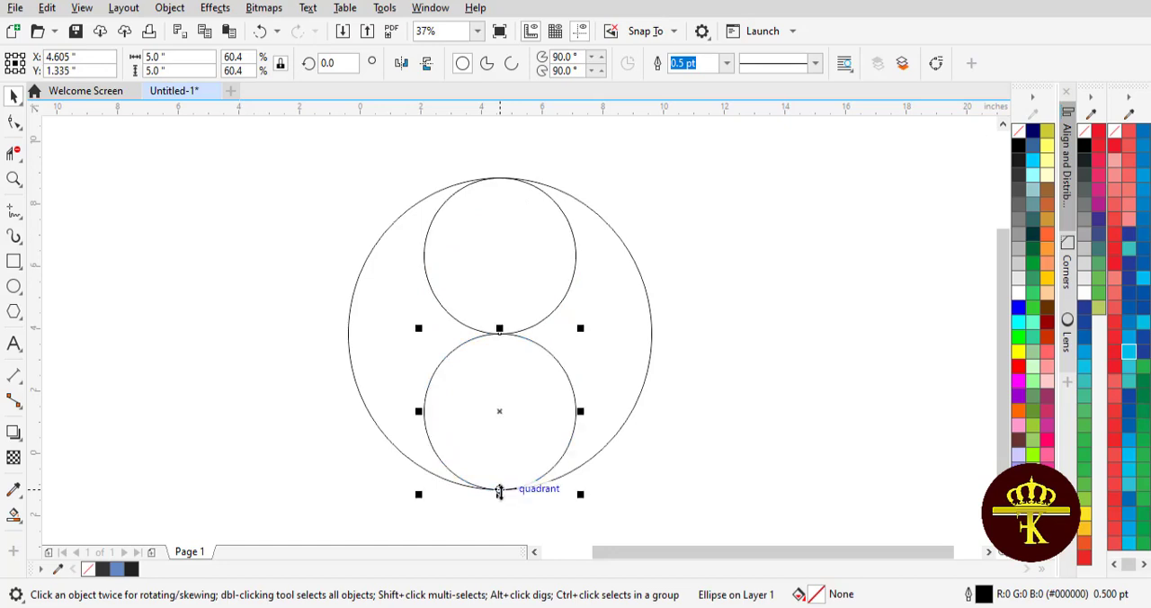
left_click(157, 186)
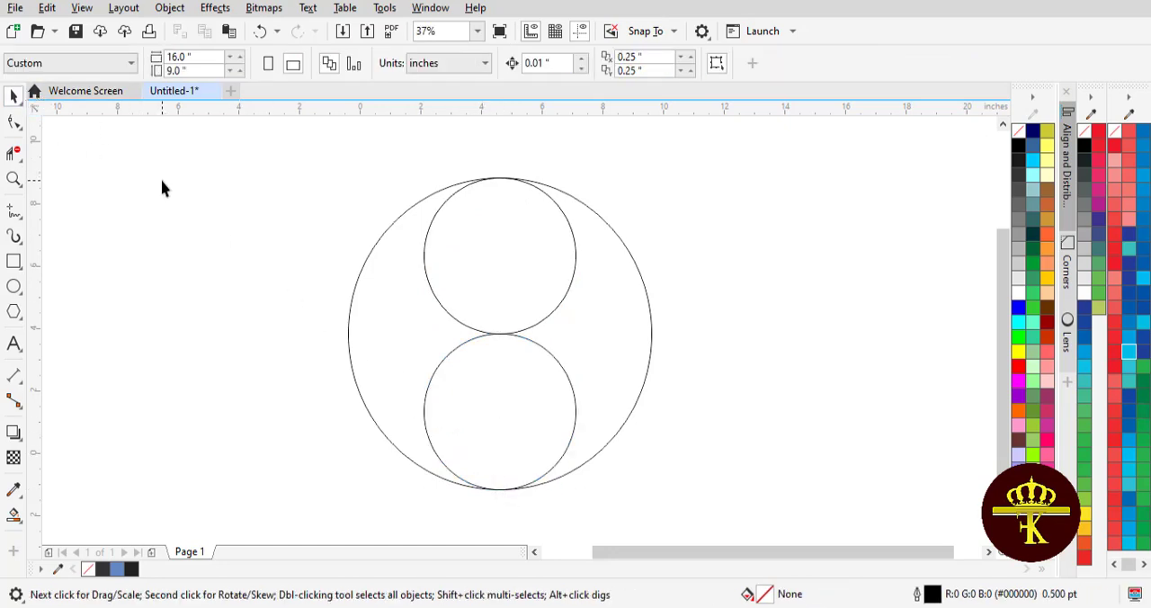
Smart Fill the crescent region left of the small circles and the lower small circle with the blue fill.
left_click(13, 515)
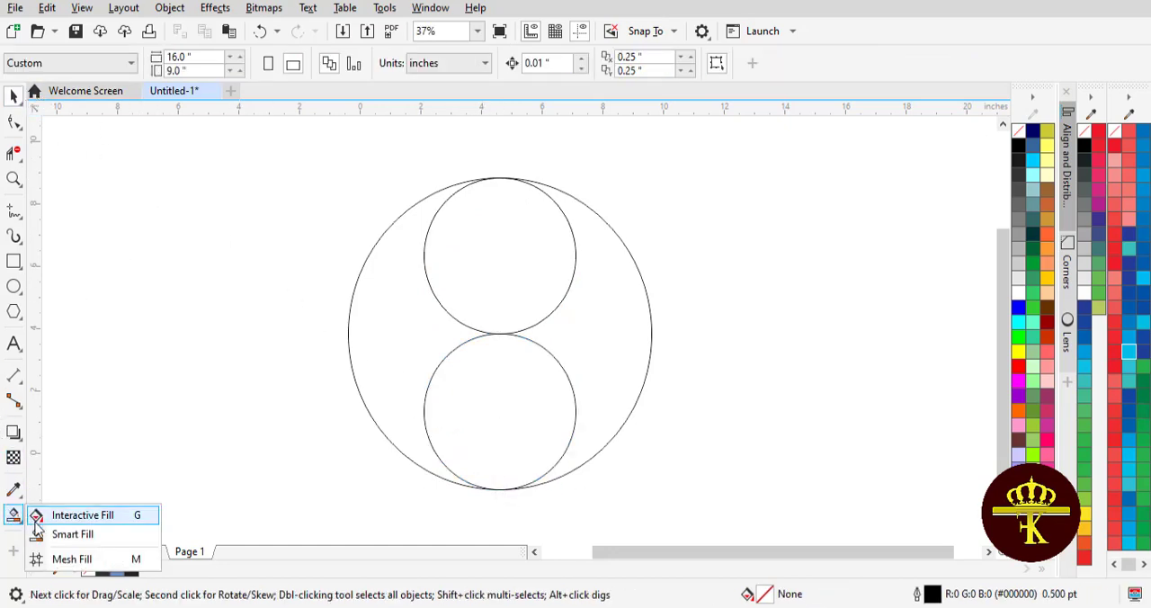
left_click(63, 533)
left_click(394, 303)
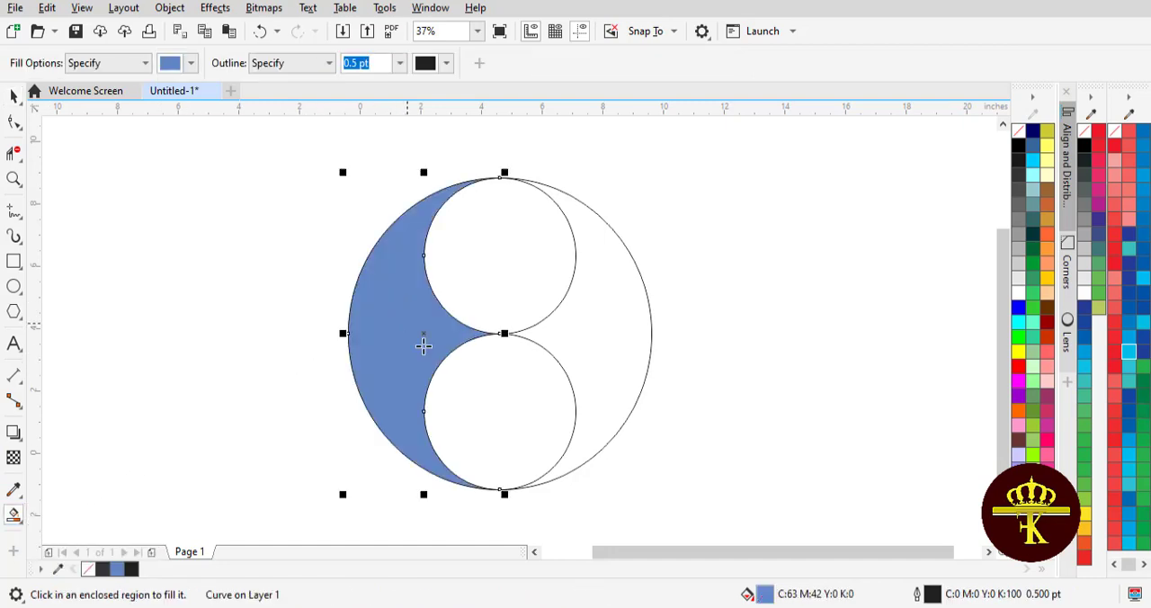
left_click(488, 400)
left_click(14, 96)
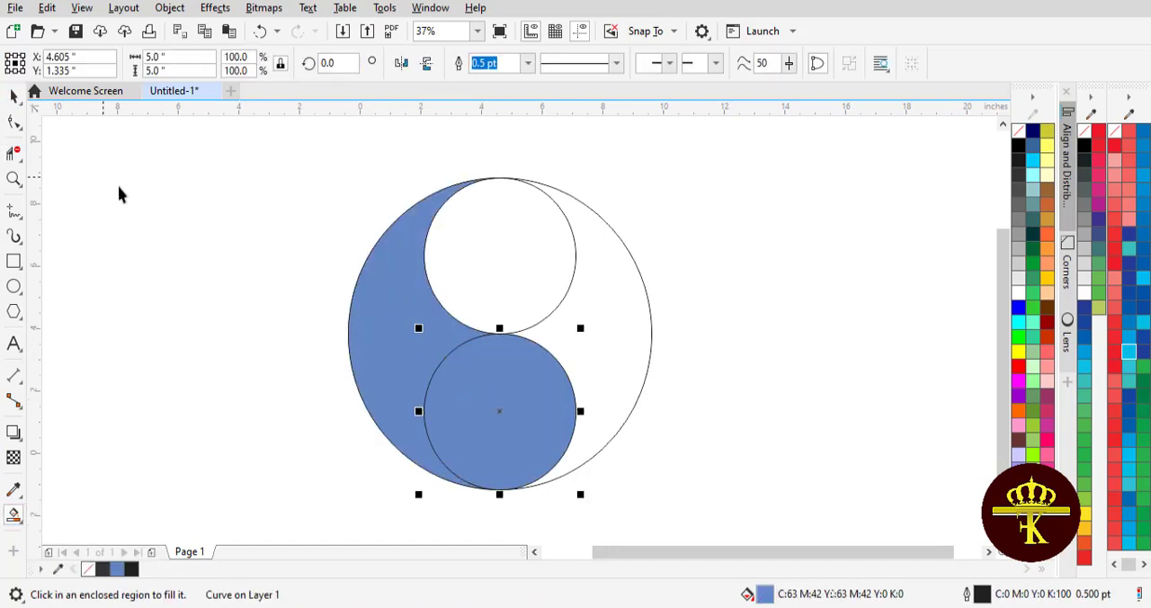
left_click(256, 261)
left_click(389, 334)
left_click(483, 396, "shift")
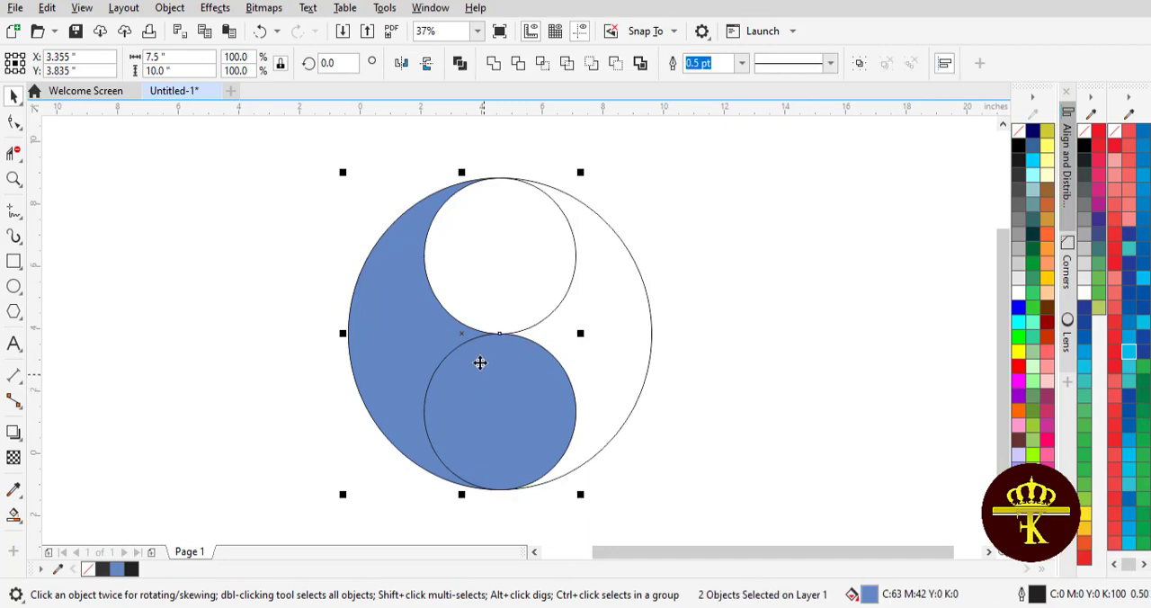
left_click(493, 63)
key("ctrl+z")
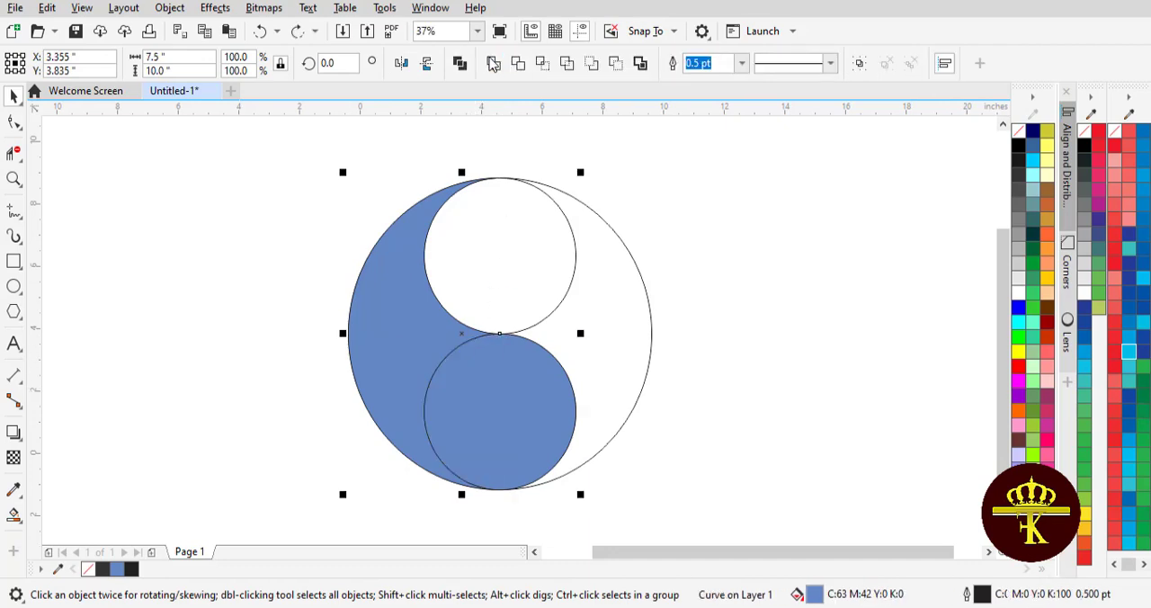
Weld the blue lower circle and the blue crescent into a single comma-shaped curve.
left_click(689, 224)
left_click(504, 403)
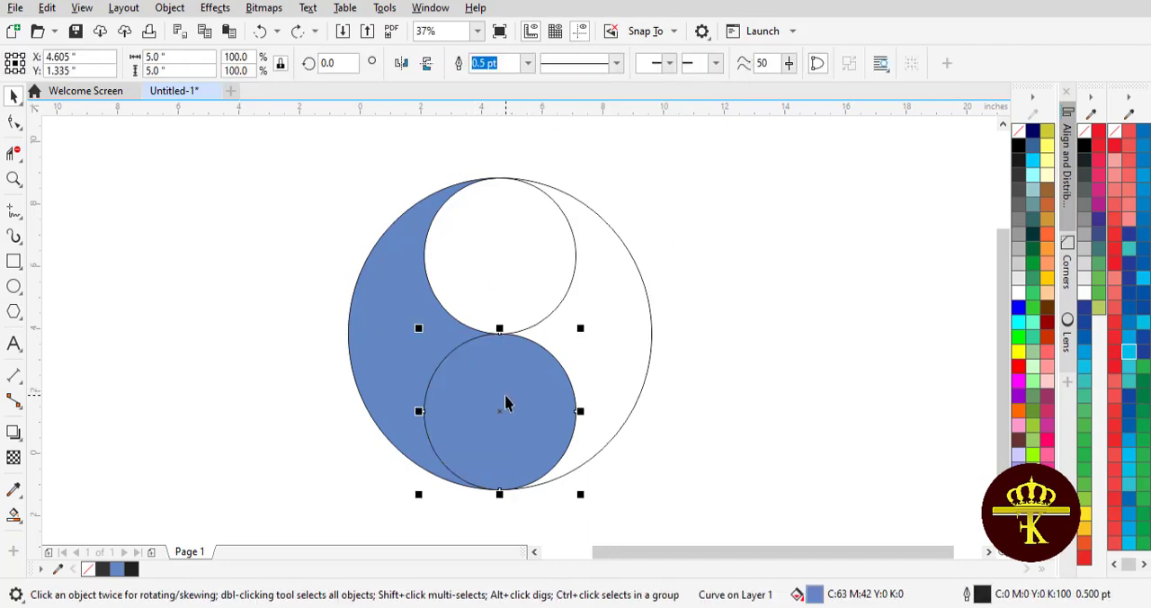
left_click(392, 304, "shift")
left_click(493, 65)
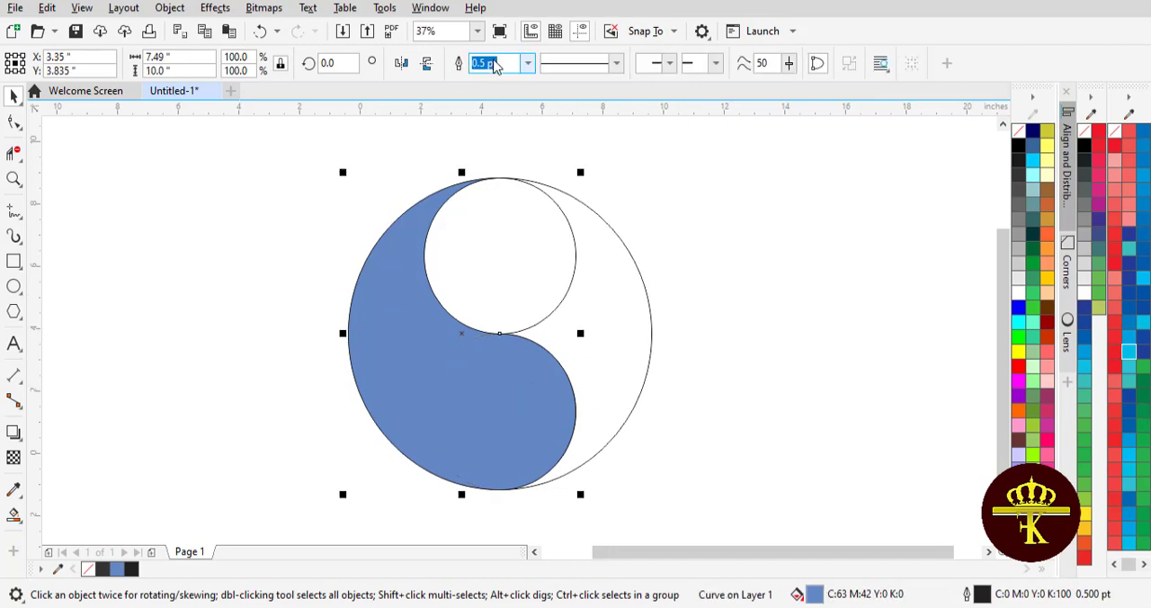
Delete the three unfilled construction circles, keeping the blue comma shape, and rotate that shape to 75 degrees.
left_click_drag(481, 387, 240, 390)
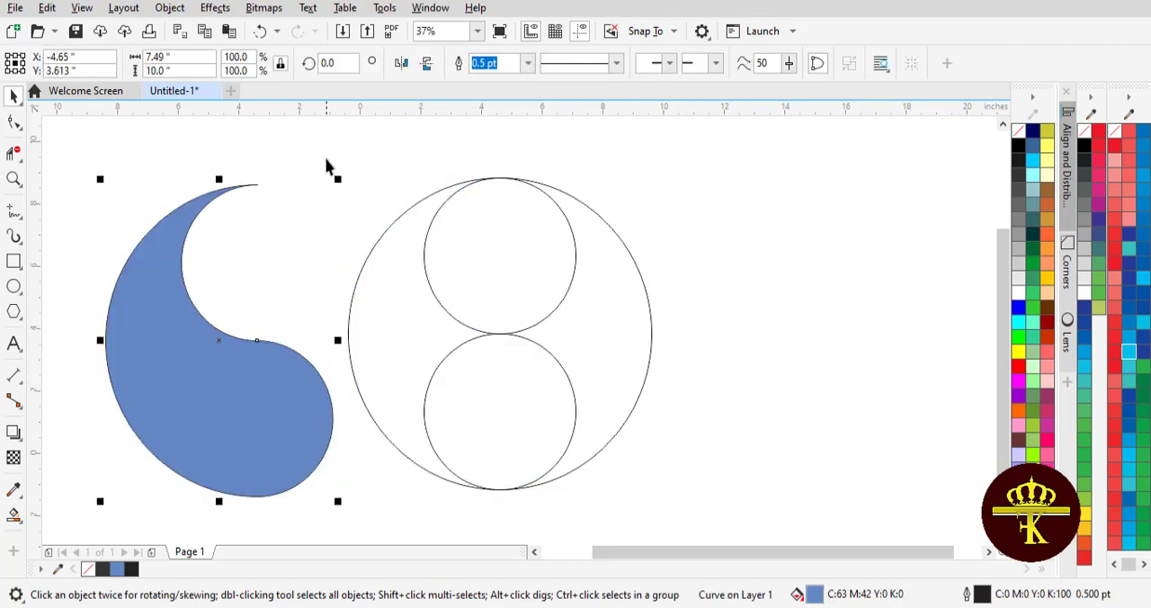
left_click_drag(326, 160, 708, 534)
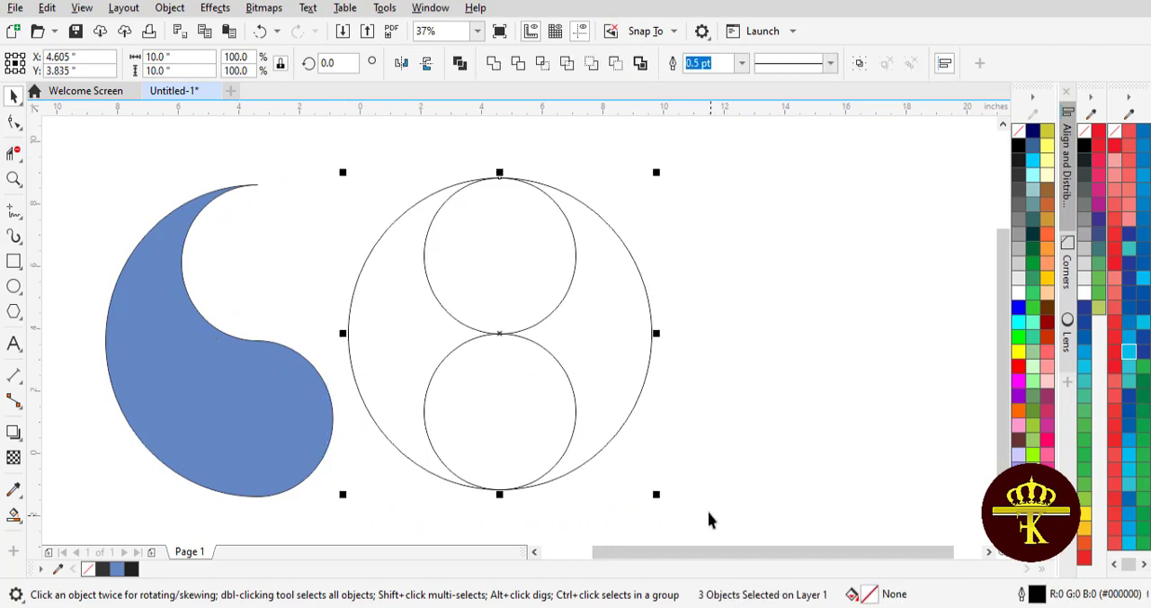
key("Delete")
left_click_drag(306, 416, 488, 424)
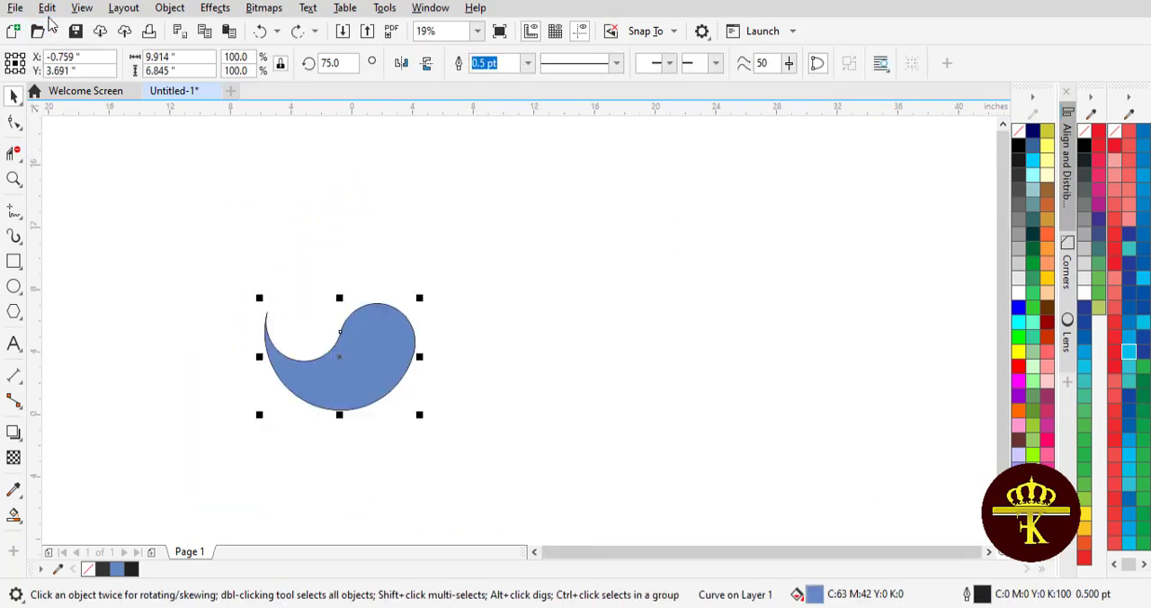
Duplicate the blue comma shape and place the copy about 11 inches to its right.
left_click(45, 9)
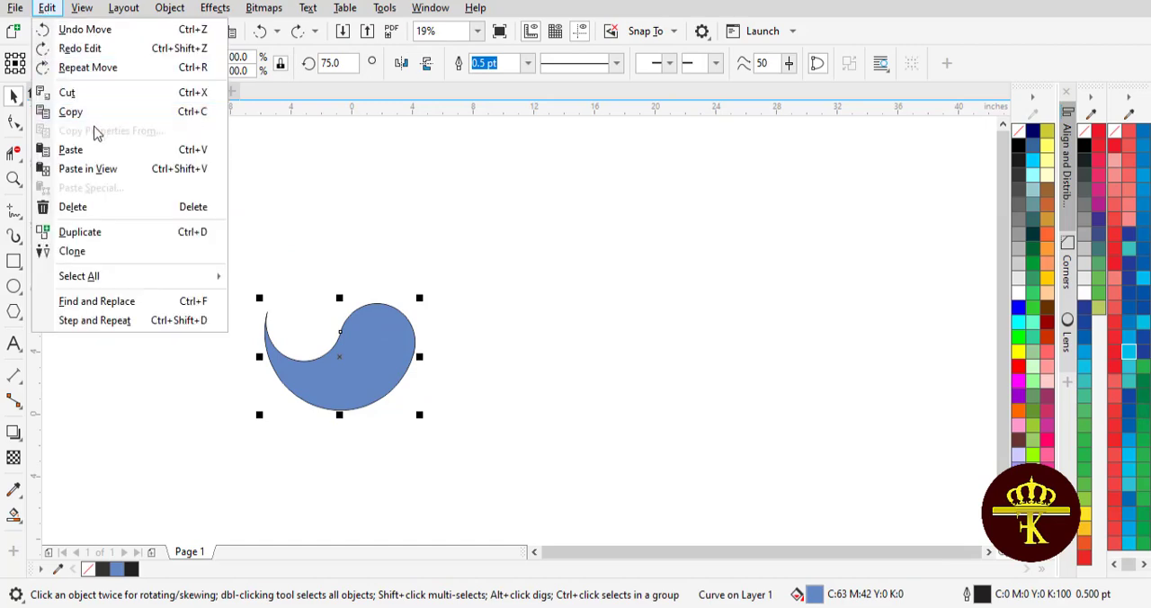
left_click(81, 112)
left_click(45, 9)
left_click(98, 151)
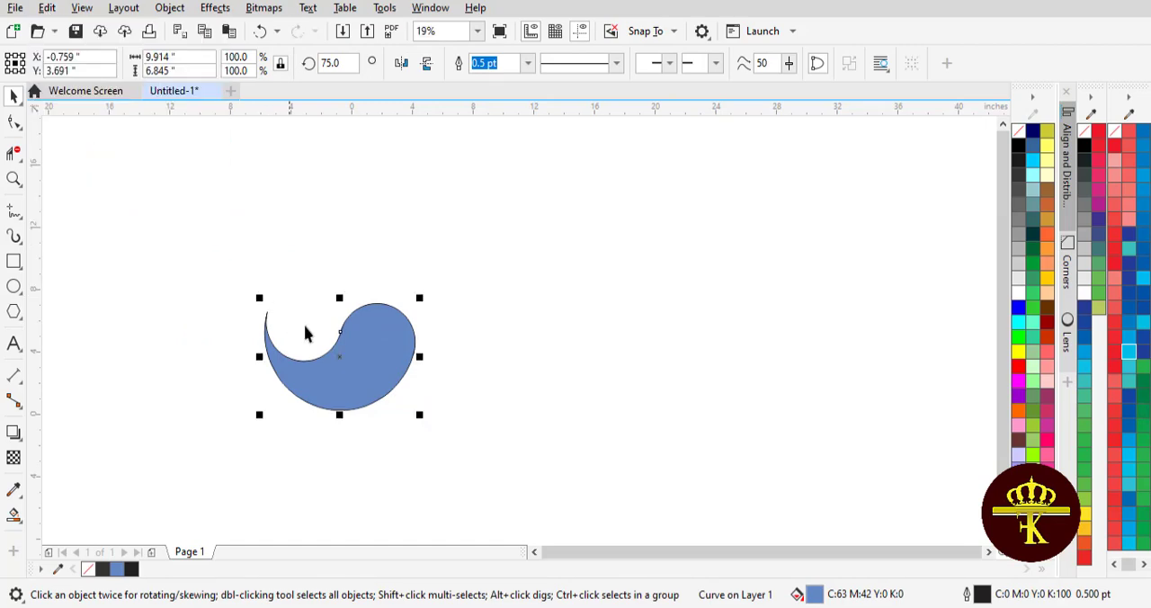
left_click_drag(305, 329, 531, 357)
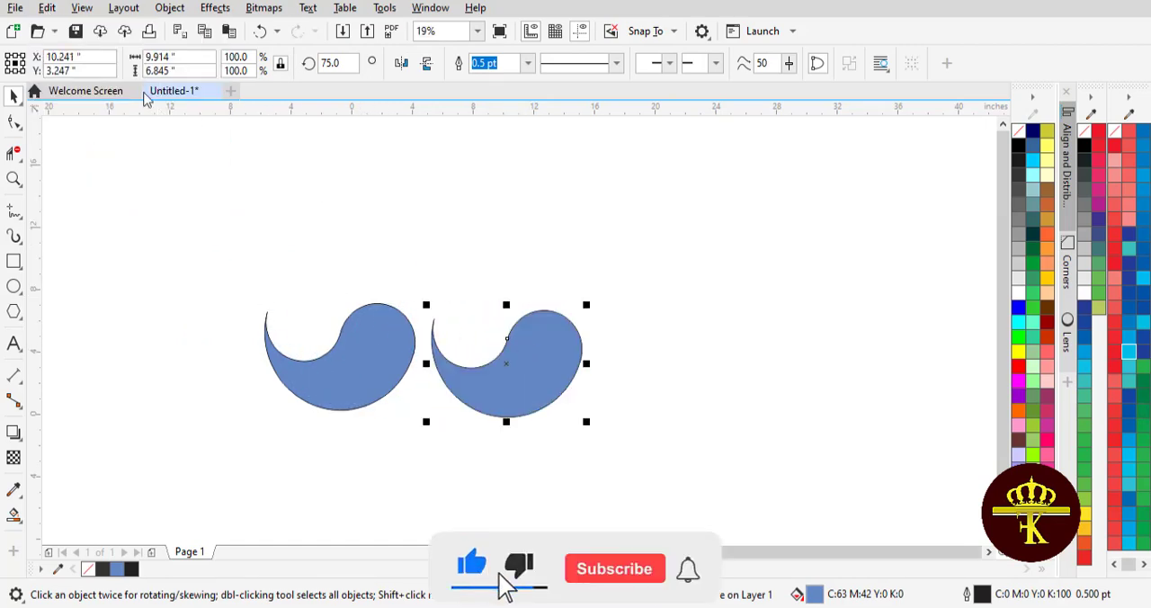
Paste a third comma shape and place it to the right of the second one.
left_click(47, 8)
left_click(47, 8)
left_click(47, 8)
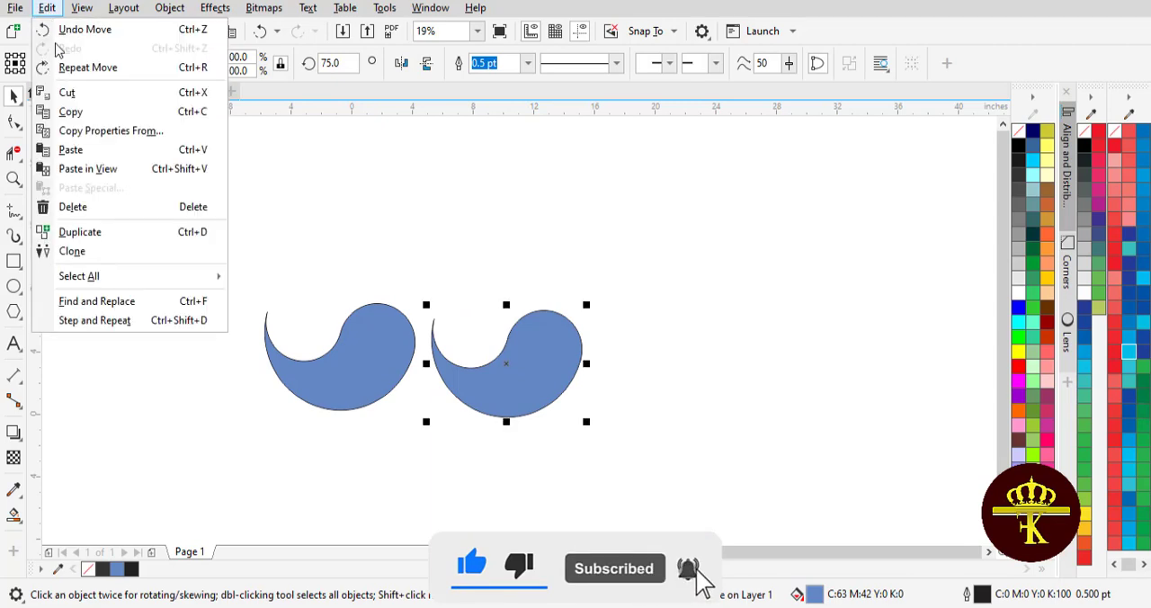
left_click(93, 151)
left_click_drag(547, 347, 722, 367)
Paste a fourth comma shape and place it at the right end of the row, at about X 32.9 inches.
left_click(46, 8)
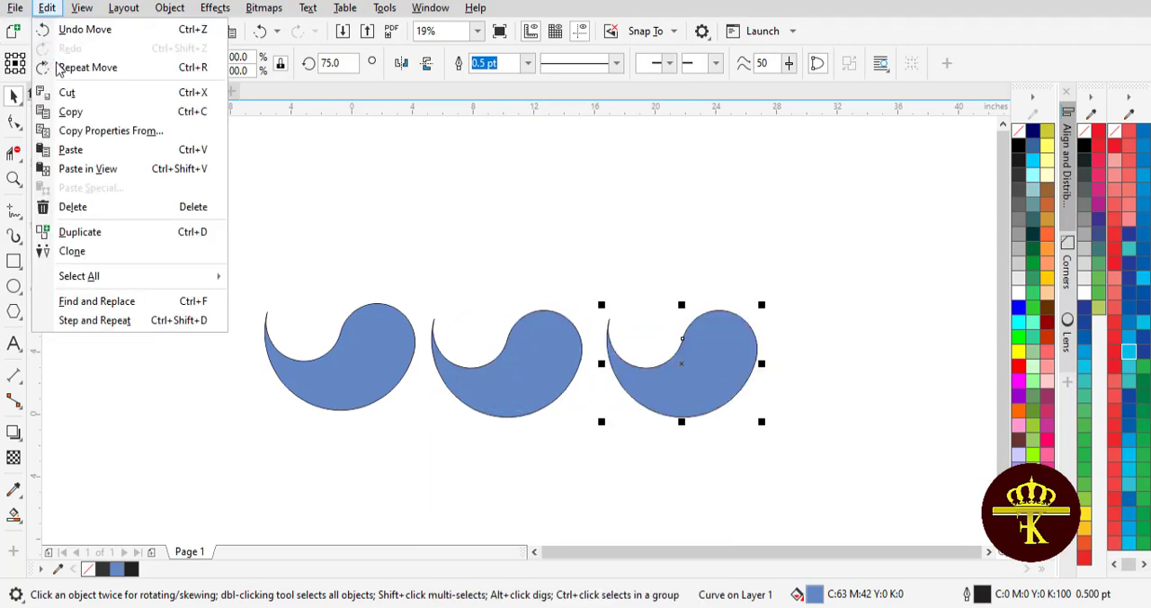
left_click(47, 8)
left_click(46, 8)
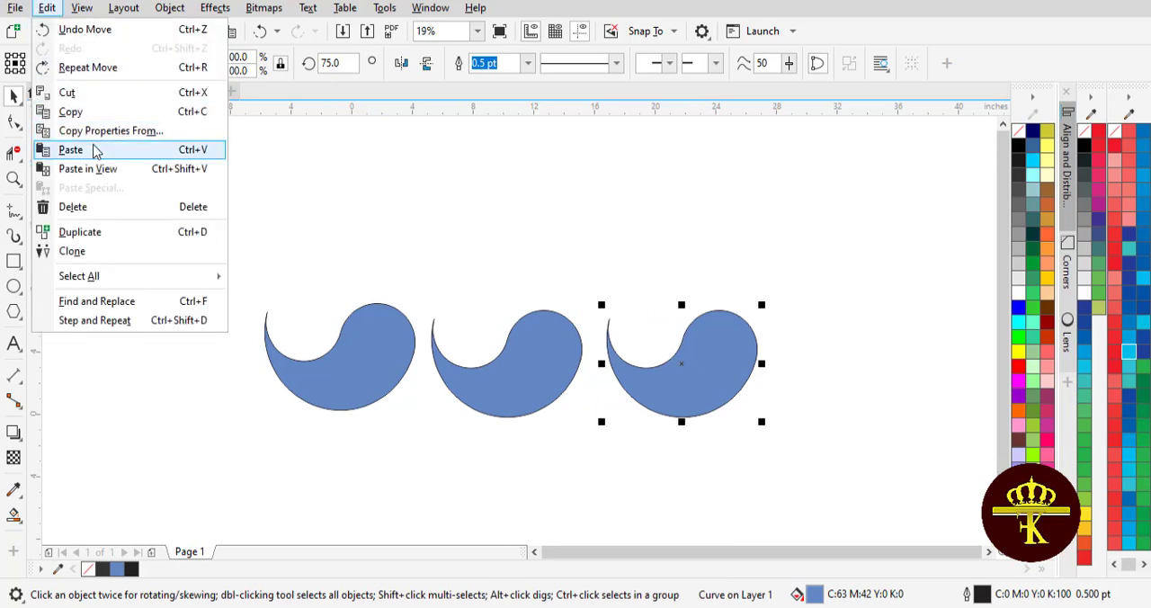
left_click(93, 149)
left_click_drag(722, 354, 894, 357)
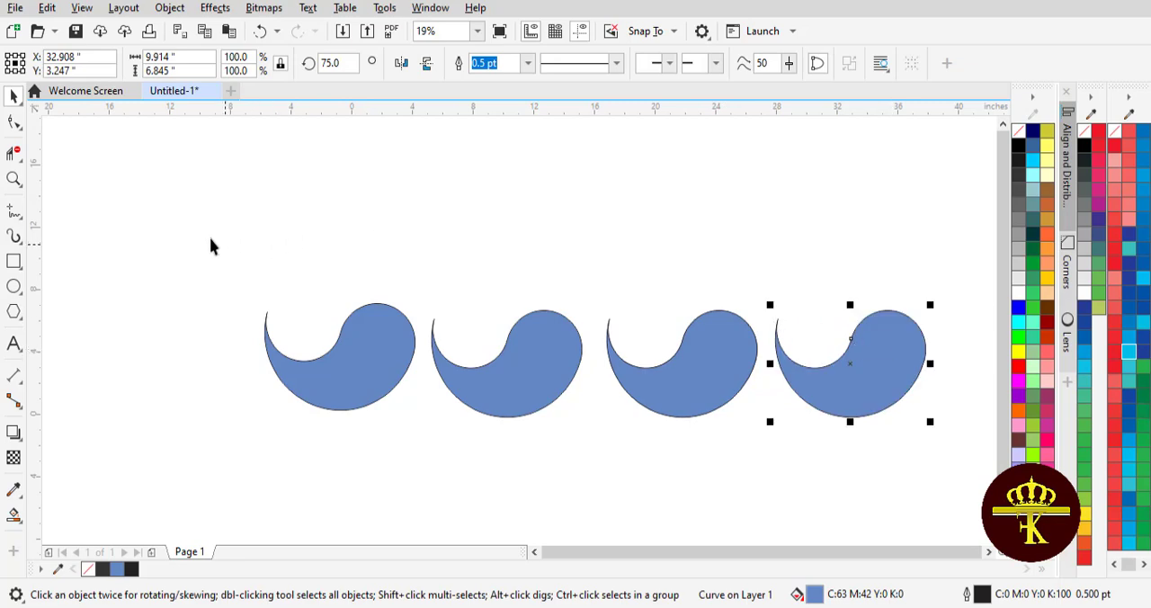
Move all four comma shapes together about 9.8 inches left and 1.8 inches up.
left_click_drag(196, 232, 859, 440)
left_click_drag(921, 477, 921, 477)
left_click_drag(200, 224, 939, 485)
left_click_drag(839, 378, 691, 349)
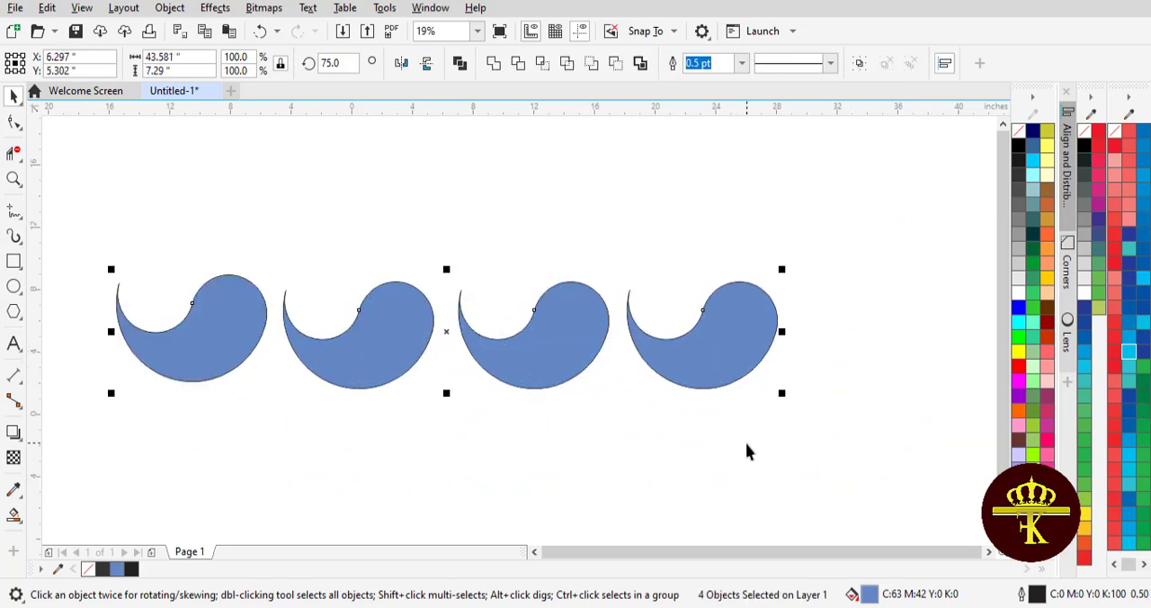
Duplicate the rightmost comma shape and place the copy beside it as the fifth shape in the row.
left_click(711, 365)
left_click(46, 7)
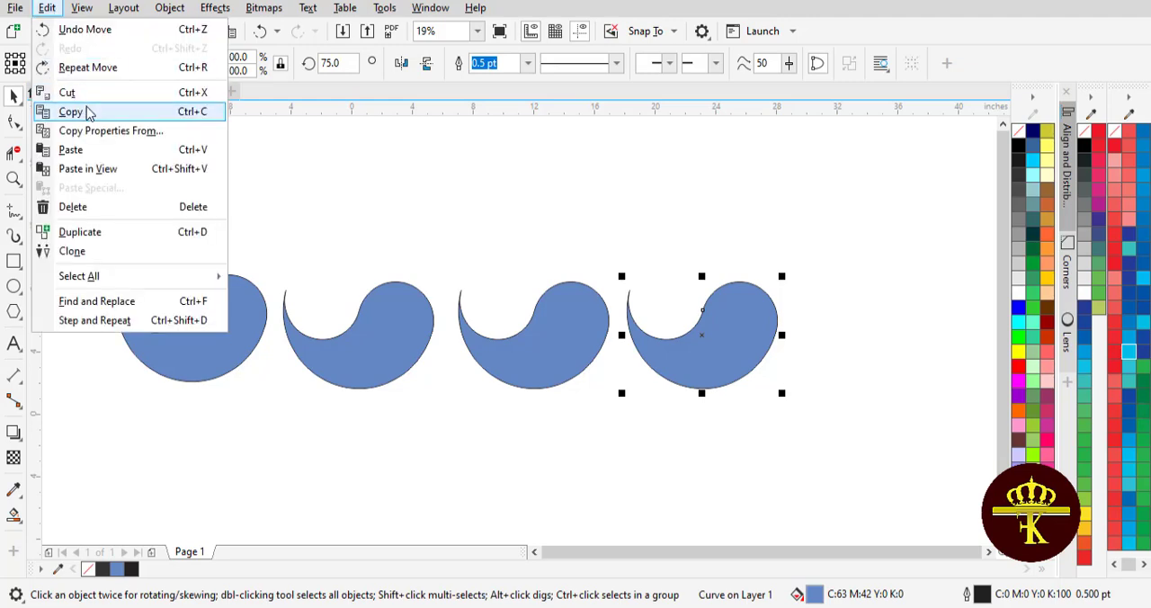
left_click(70, 112)
left_click(47, 7)
left_click(71, 150)
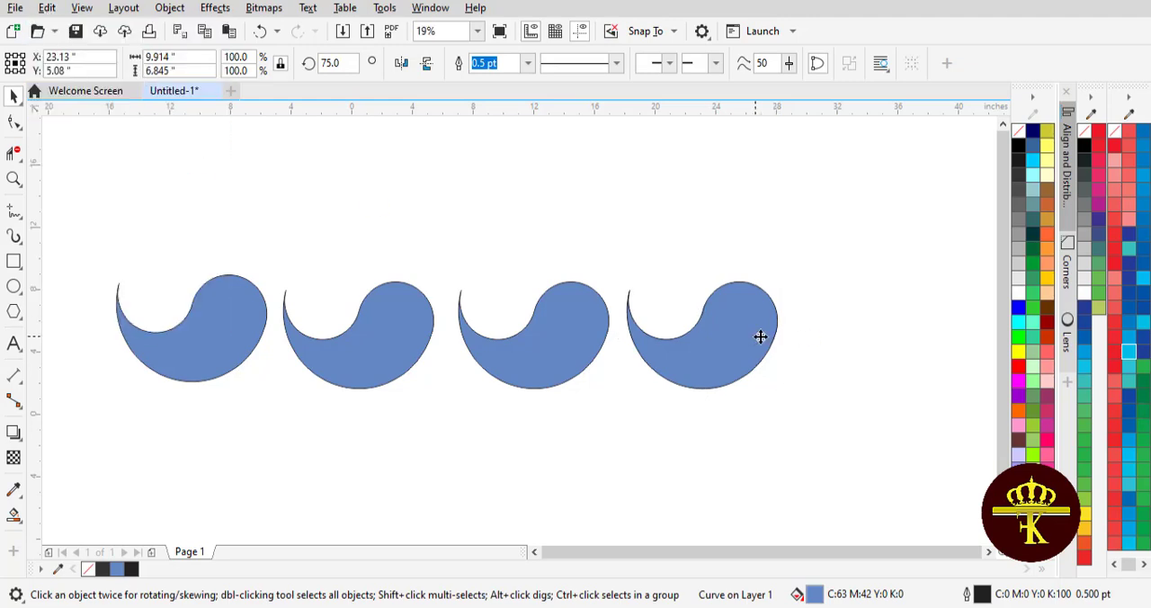
left_click_drag(764, 336, 912, 344)
left_click(693, 428)
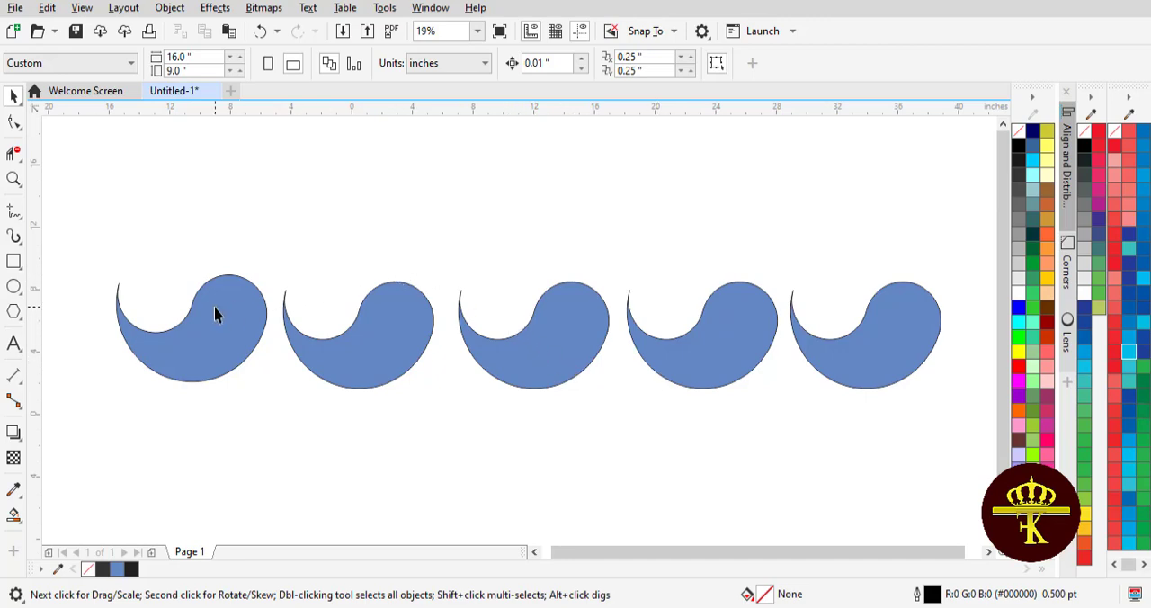
Mirror the second and fourth comma shapes in the row vertically.
left_click(352, 351)
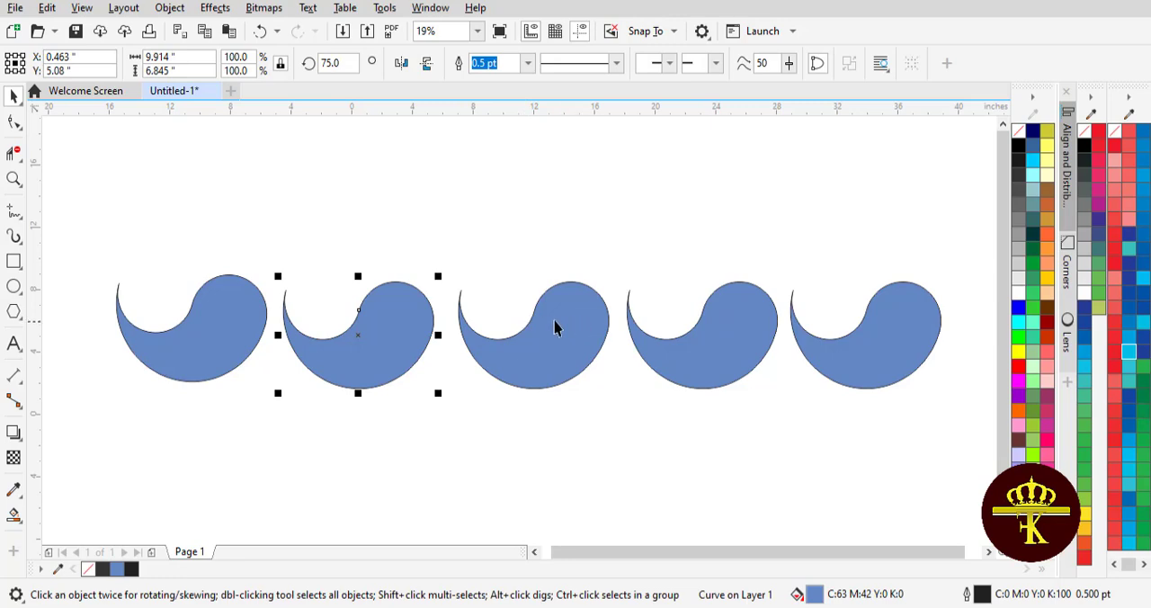
left_click(427, 63)
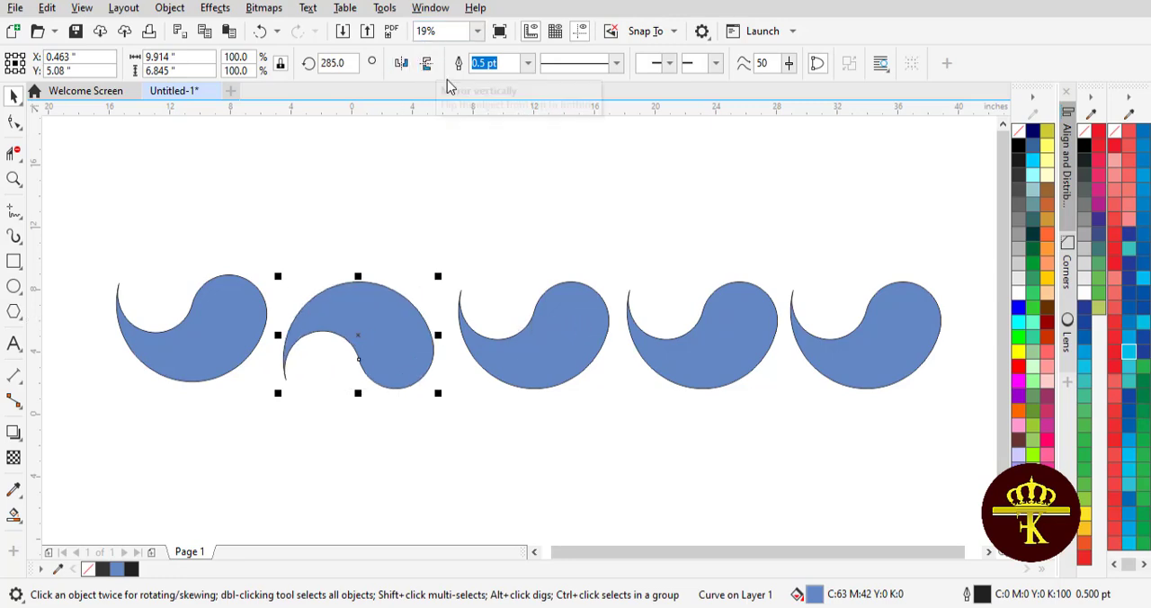
left_click(715, 336)
left_click(426, 63)
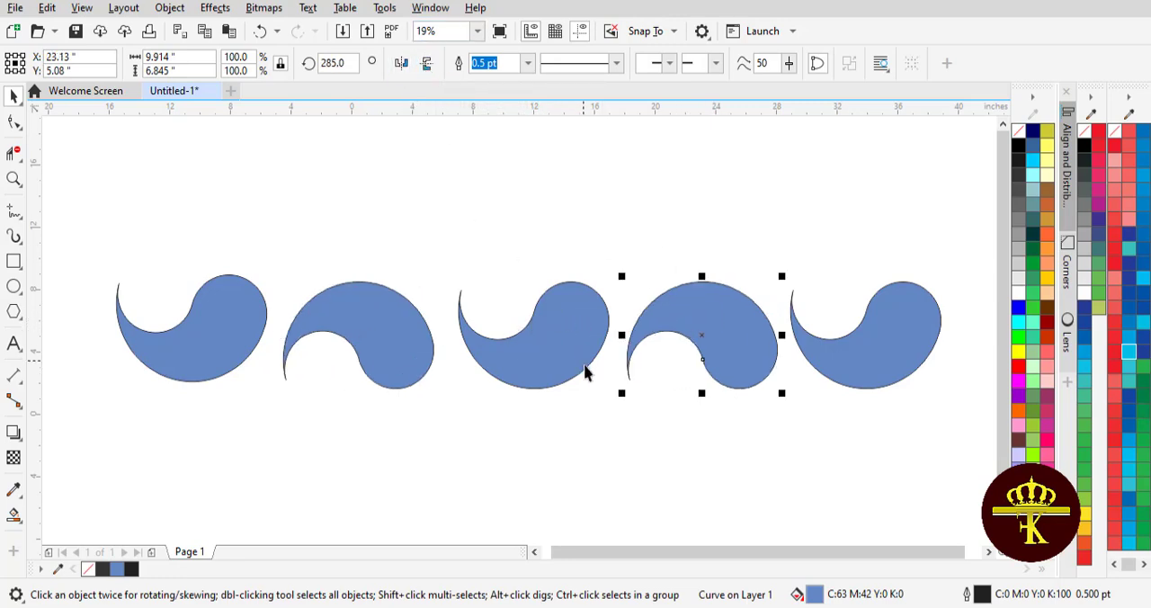
left_click(580, 396)
left_click(386, 336)
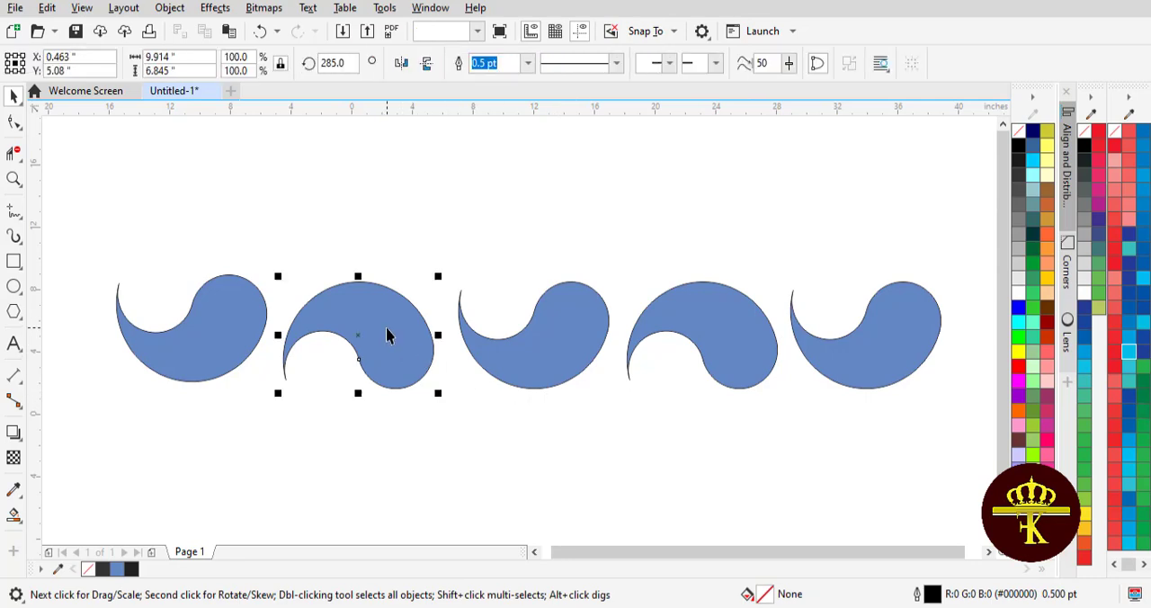
Apply a roughly horizontal fountain fill to the first comma shape, running from bright red at its tail to dark red at its round end.
left_click(275, 340)
left_click(191, 348)
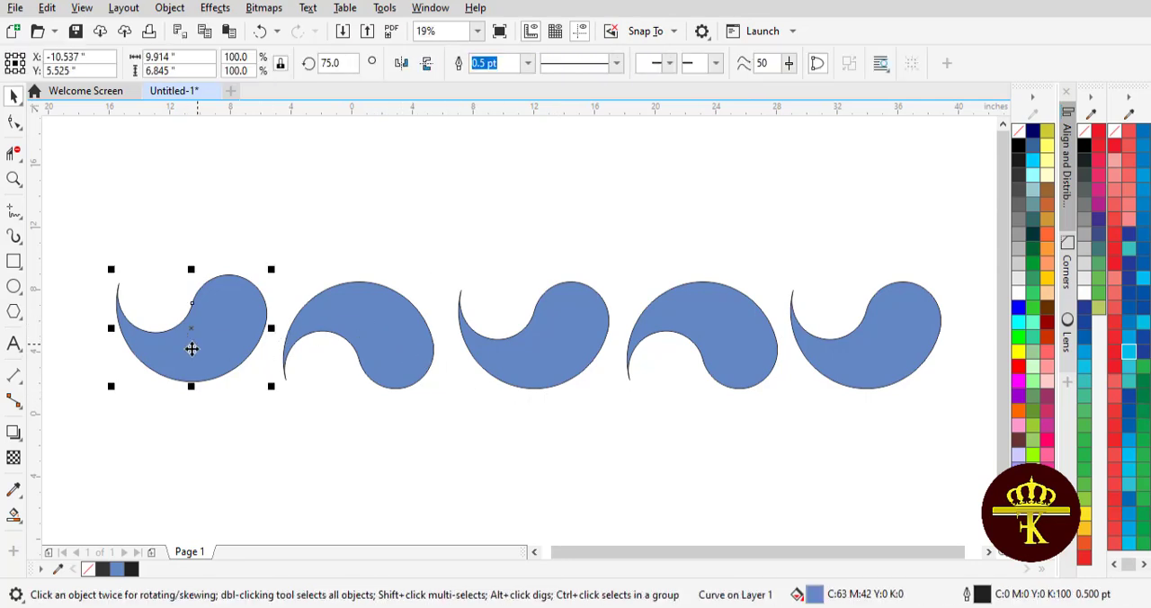
left_click(16, 519)
left_click(75, 519)
left_click_drag(126, 330, 275, 317)
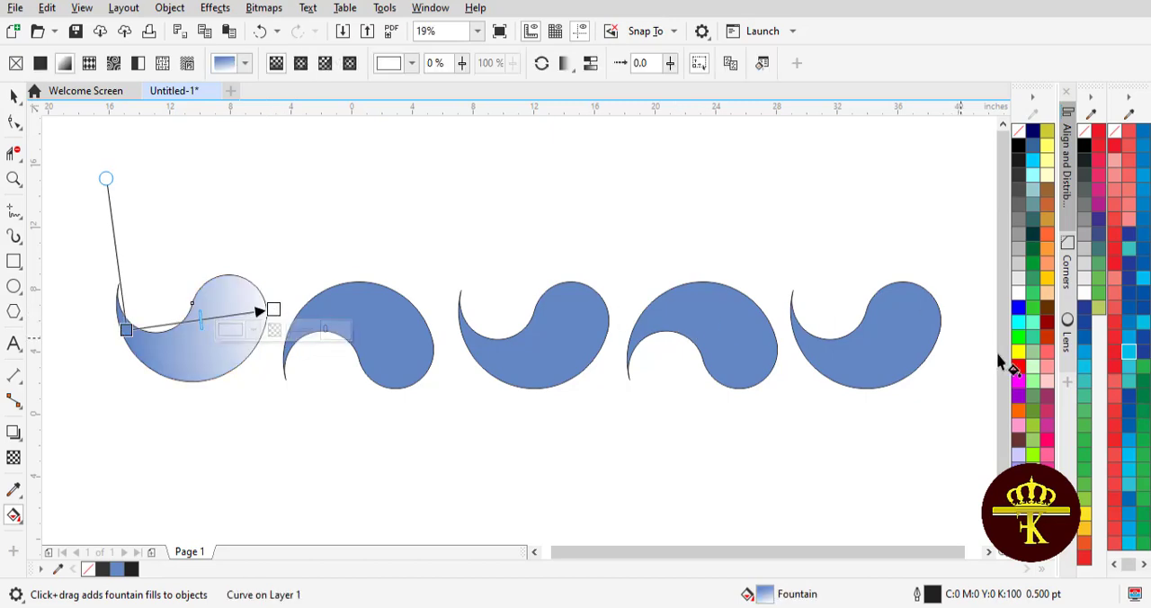
left_click(1048, 321)
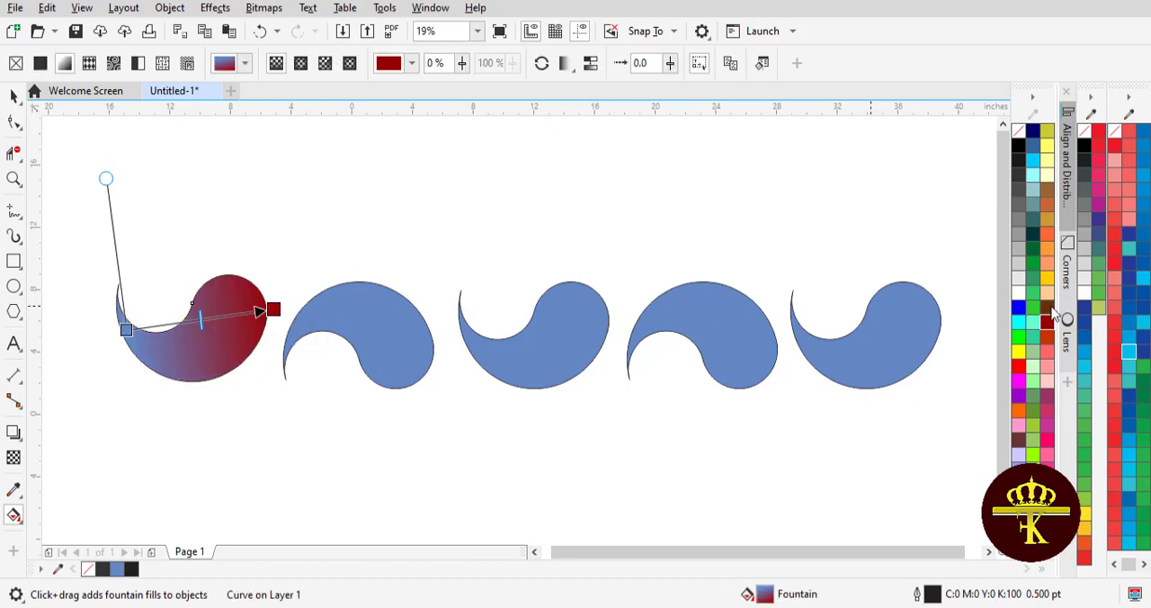
left_click_drag(259, 354, 133, 322)
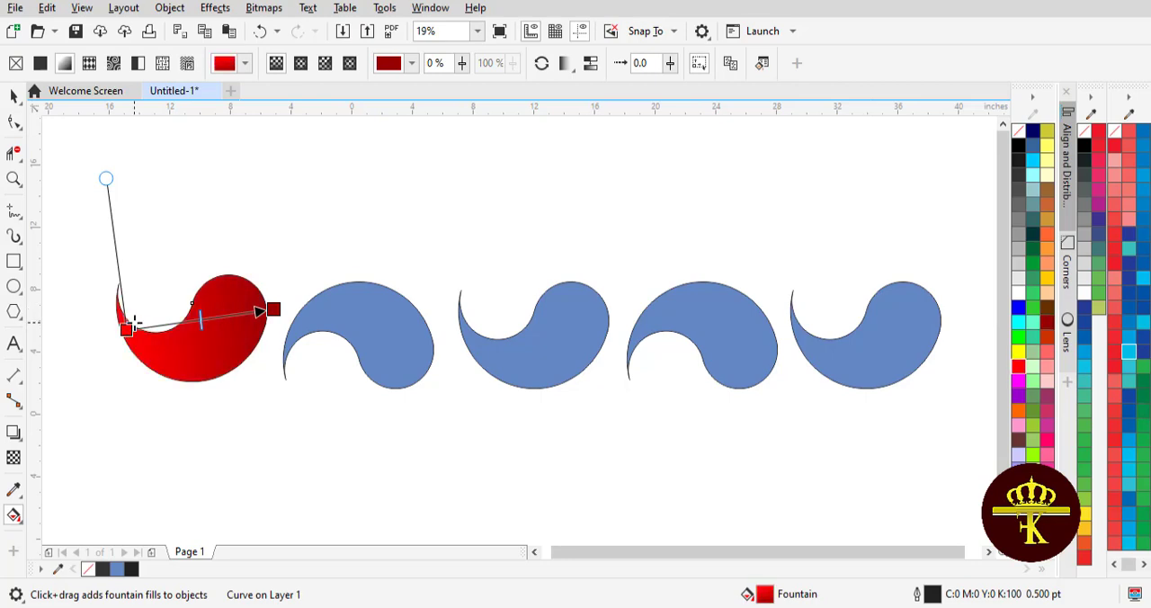
left_click_drag(273, 309, 257, 312)
left_click(12, 96)
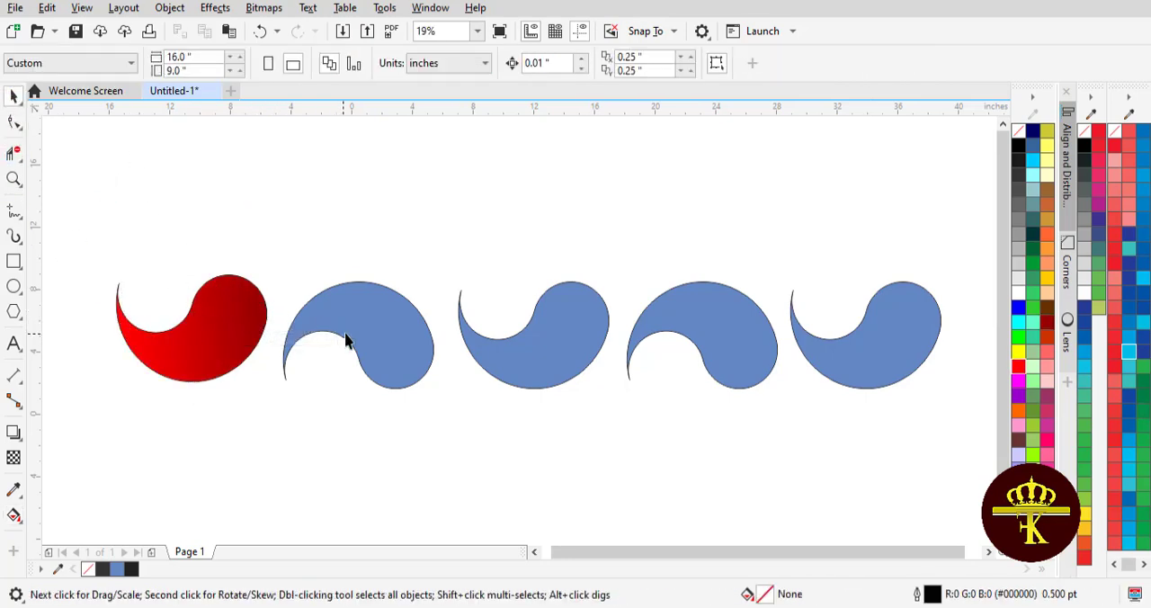
Give the second comma shape a horizontal fountain fill from green on its left side to very dark green on its right.
left_click(347, 336)
left_click(14, 514)
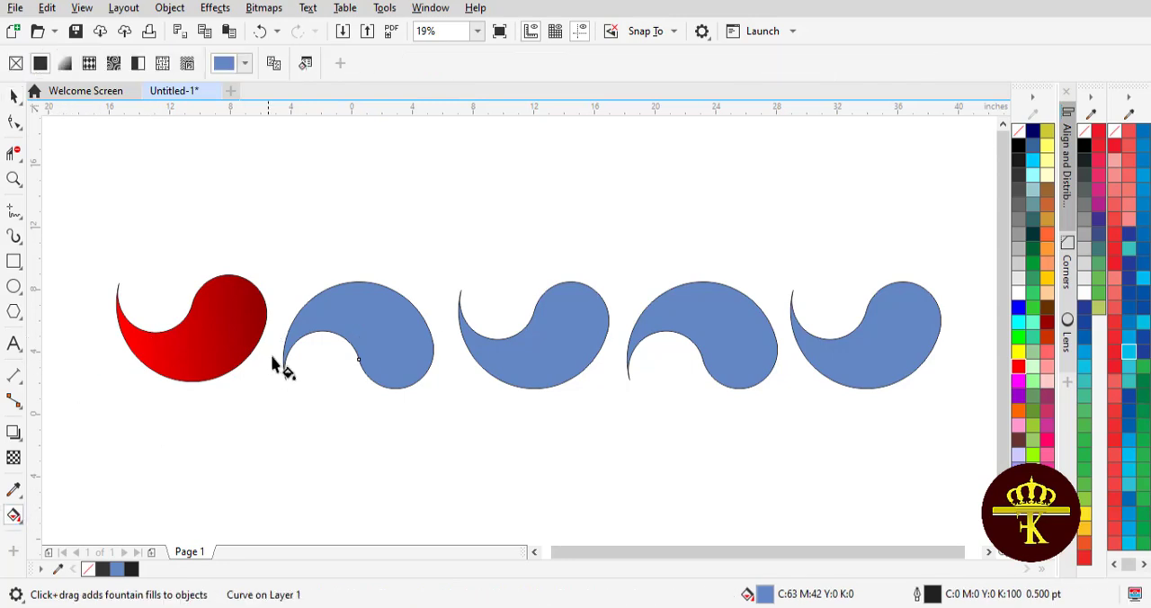
left_click_drag(286, 336, 443, 332)
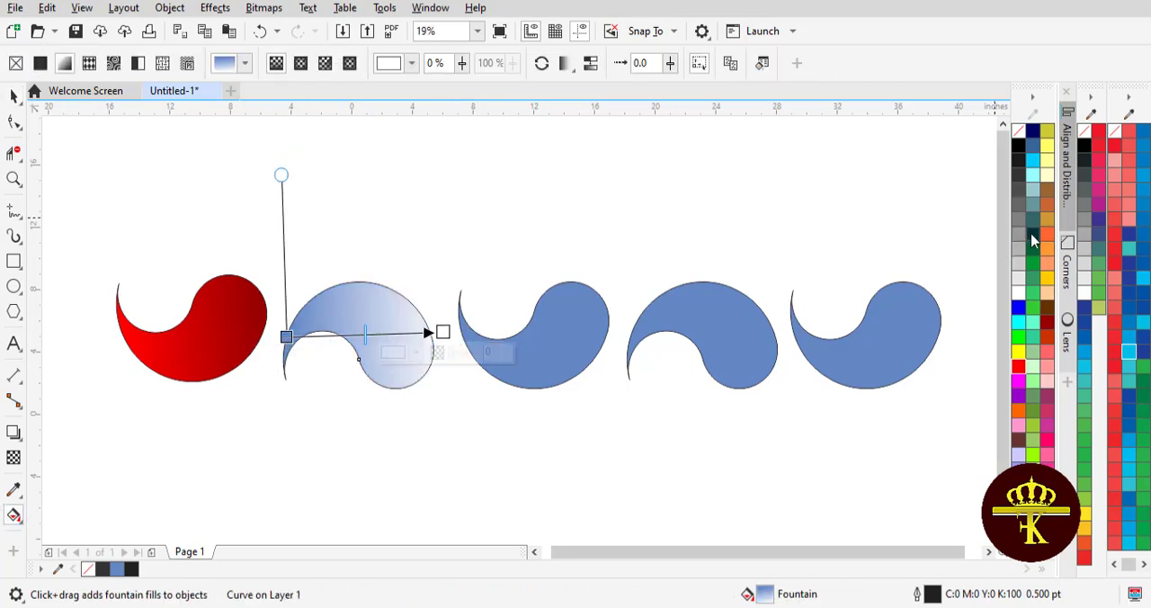
left_click_drag(809, 277, 442, 332)
left_click_drag(1033, 266, 286, 337)
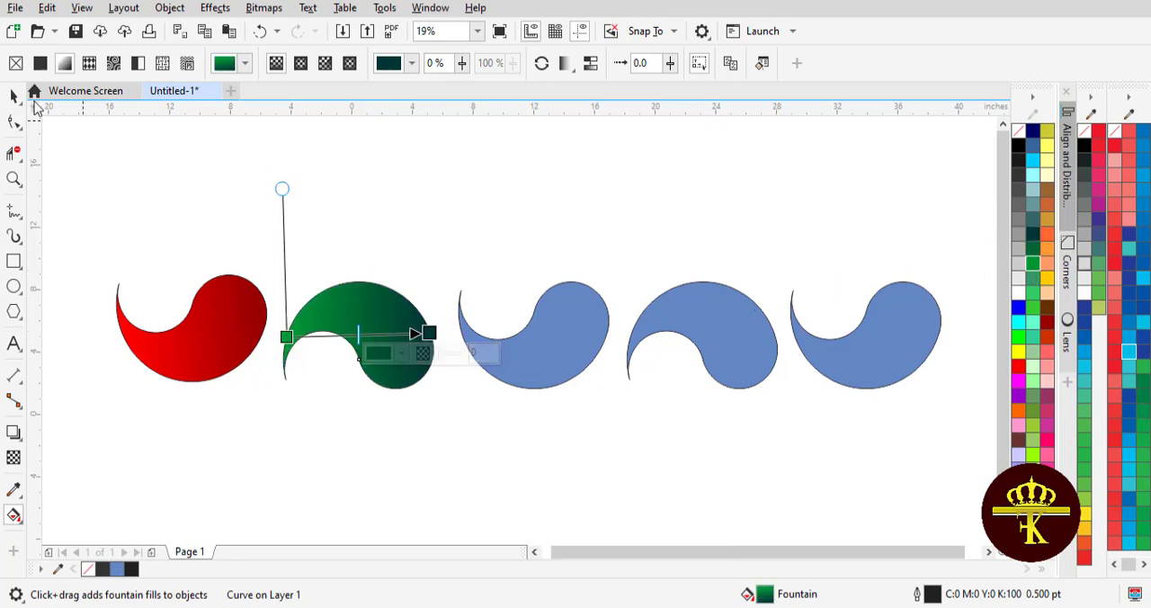
left_click(15, 97)
Give the third comma shape a horizontal fountain fill from cyan at its tail to navy blue at its round end.
left_click(538, 349)
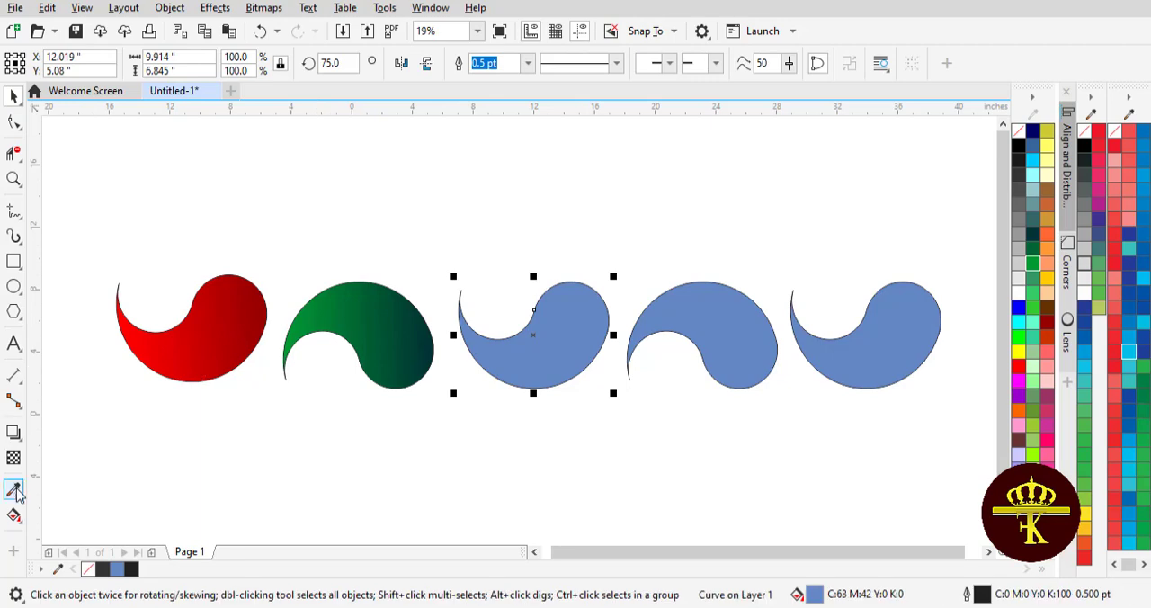
left_click(14, 515)
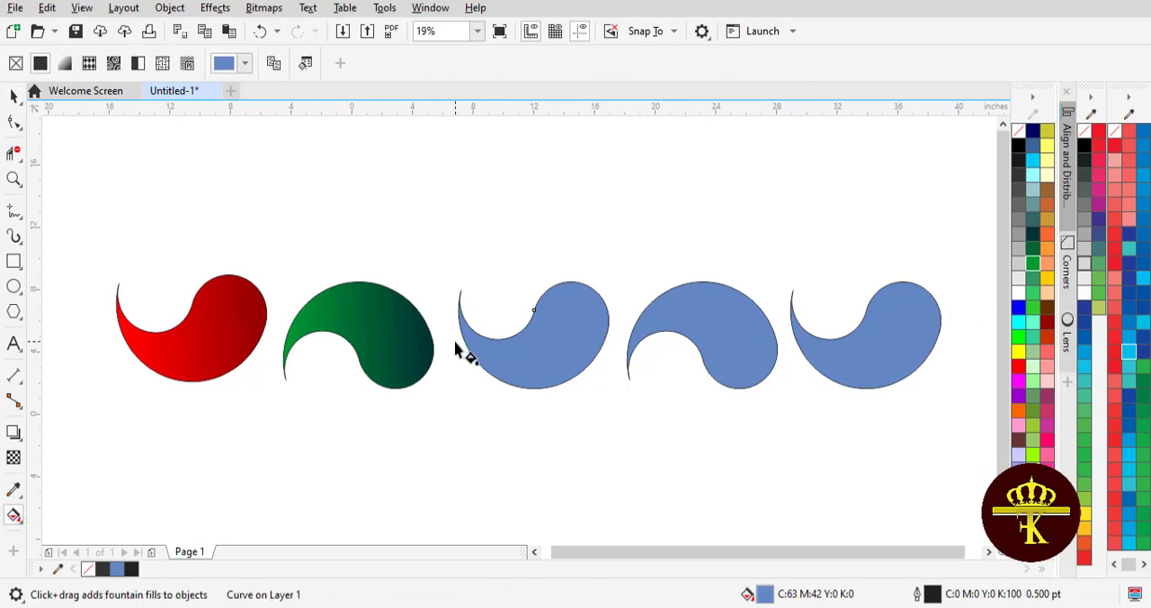
left_click_drag(461, 335, 607, 330)
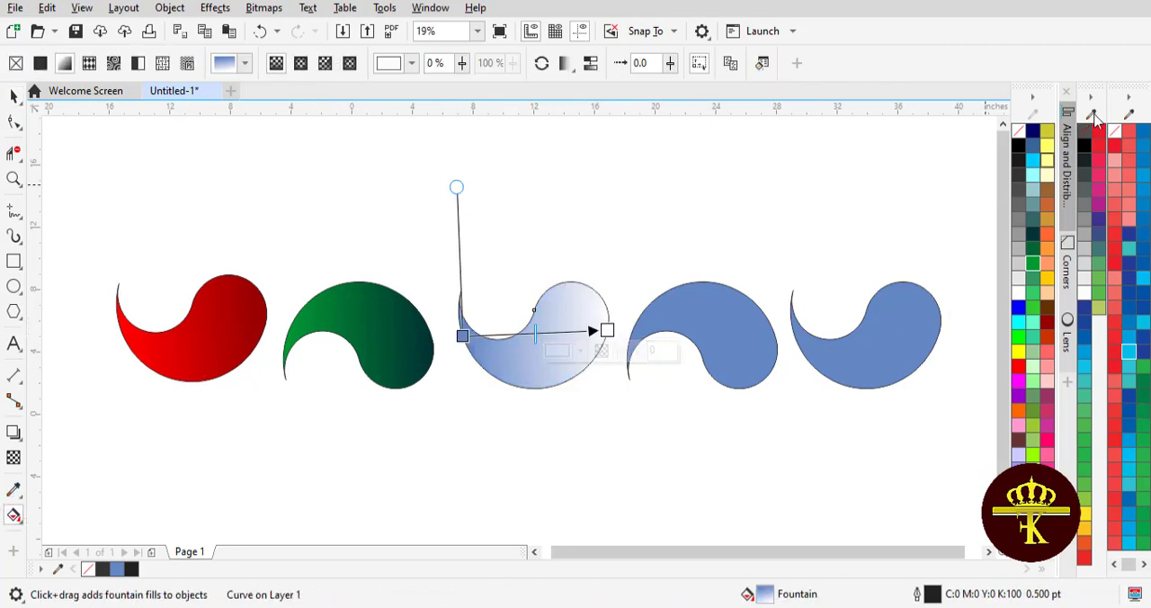
left_click_drag(1032, 132, 614, 324)
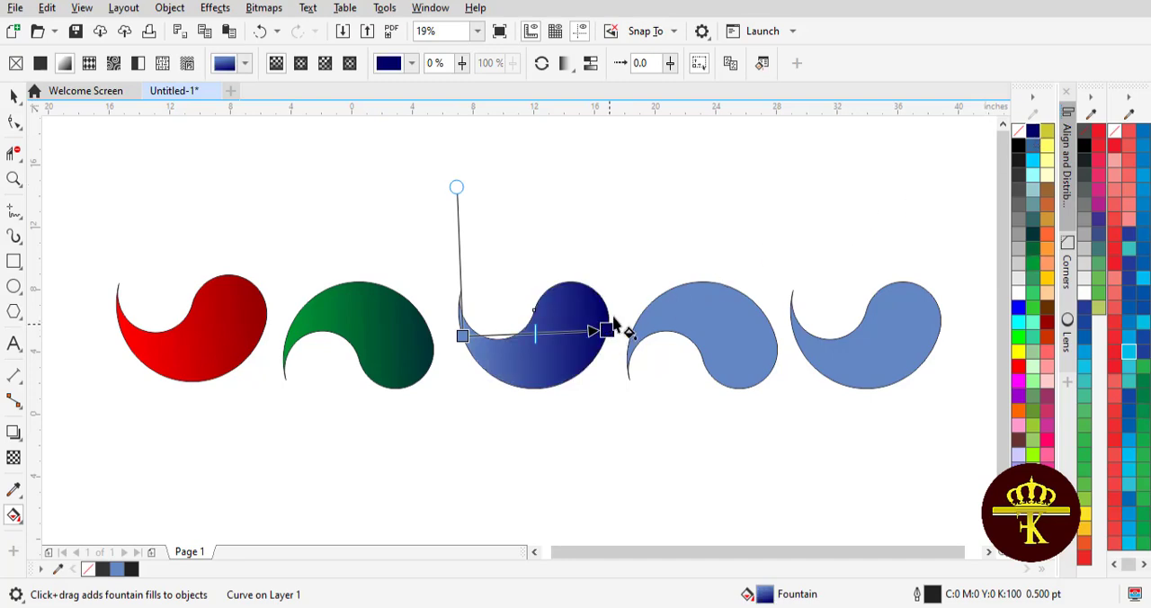
left_click_drag(1034, 178, 462, 336)
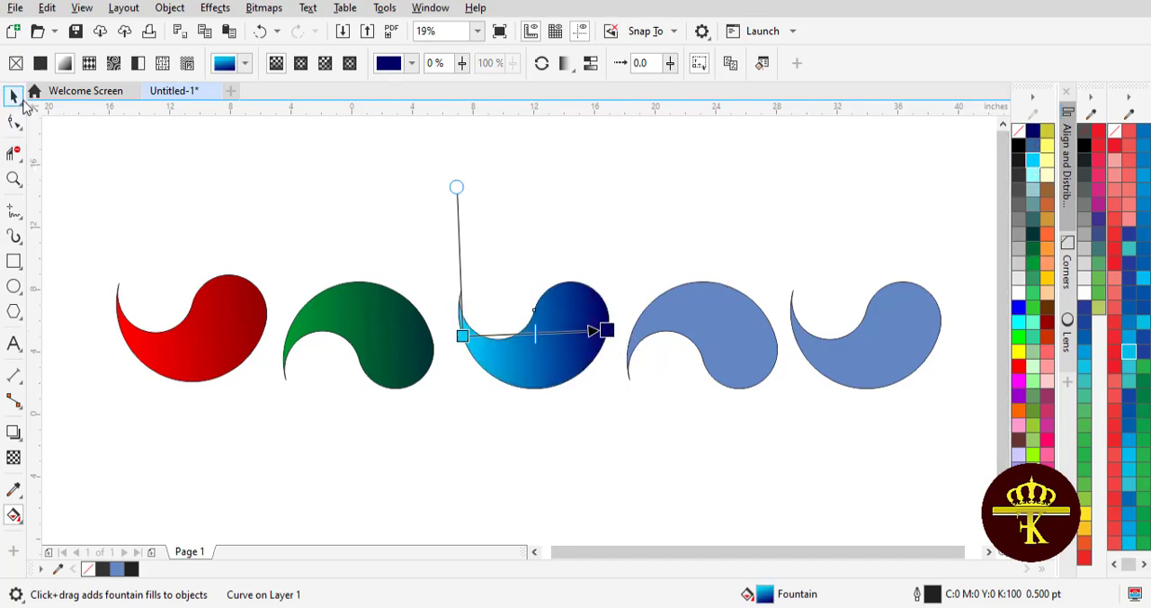
left_click(18, 99)
Give the fourth comma shape a horizontal fountain fill from muted crimson pink on its left side to hot pink on its right.
left_click(782, 405)
left_click(753, 367)
left_click(13, 516)
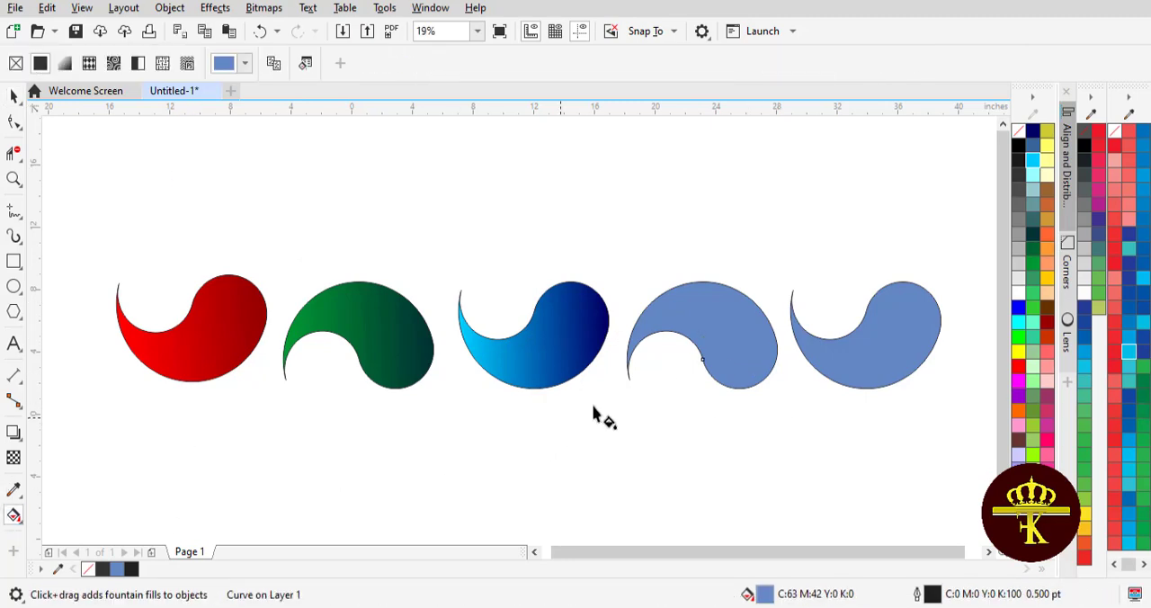
left_click_drag(633, 355, 775, 342)
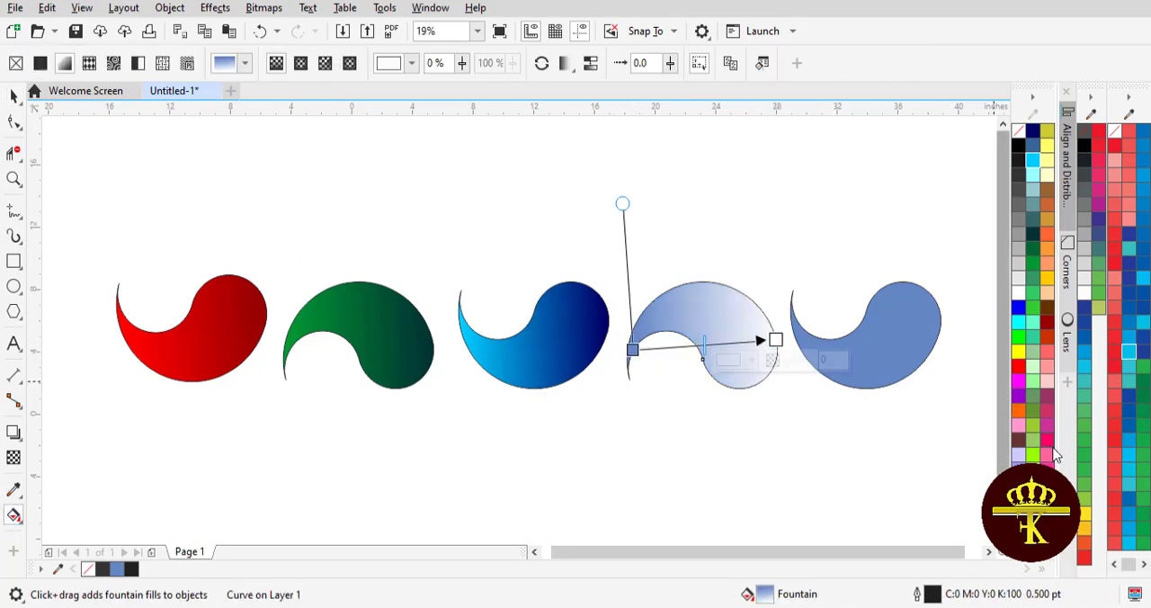
left_click_drag(1050, 449, 774, 340)
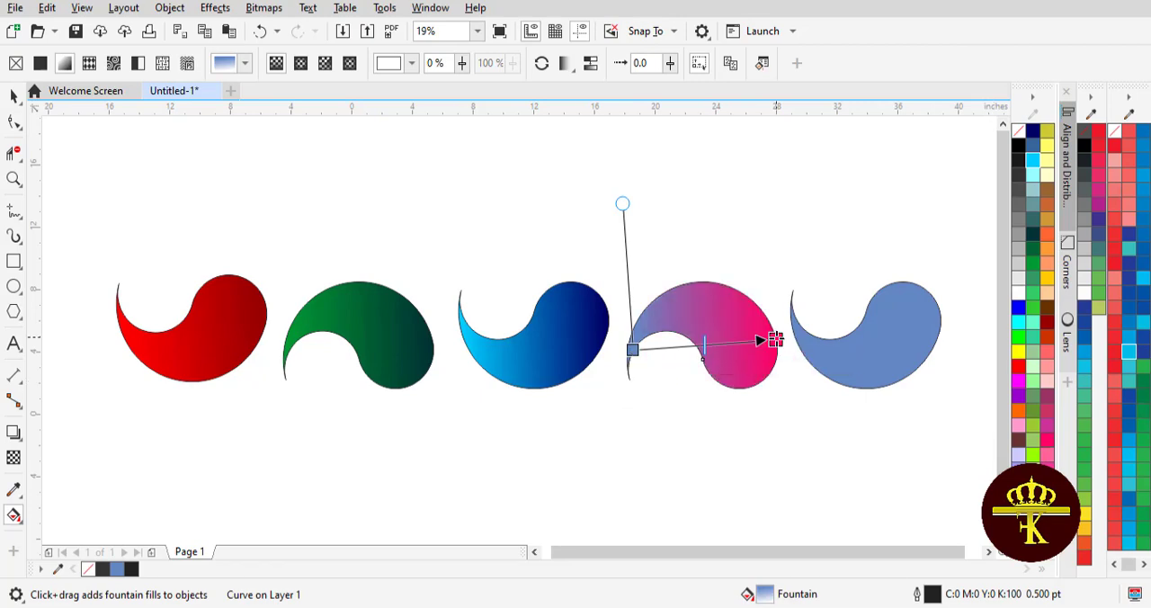
left_click_drag(1049, 412, 635, 356)
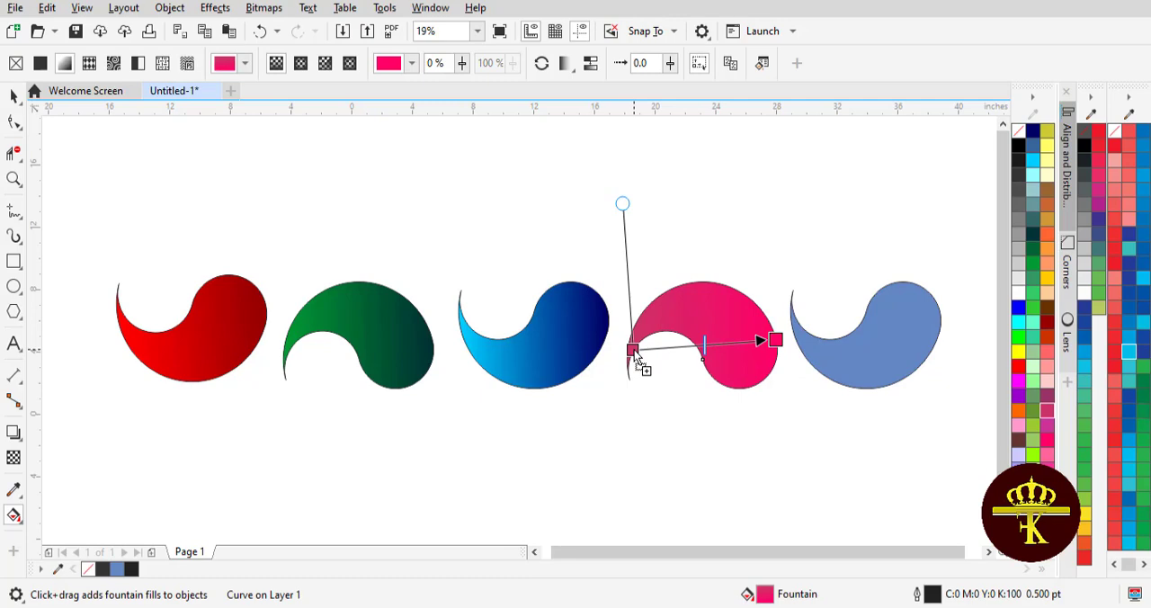
Darken the right-end colour of the fourth comma's fountain fill to RGB 209, 0, 84 (#D10054).
left_click(773, 340)
left_click(750, 359)
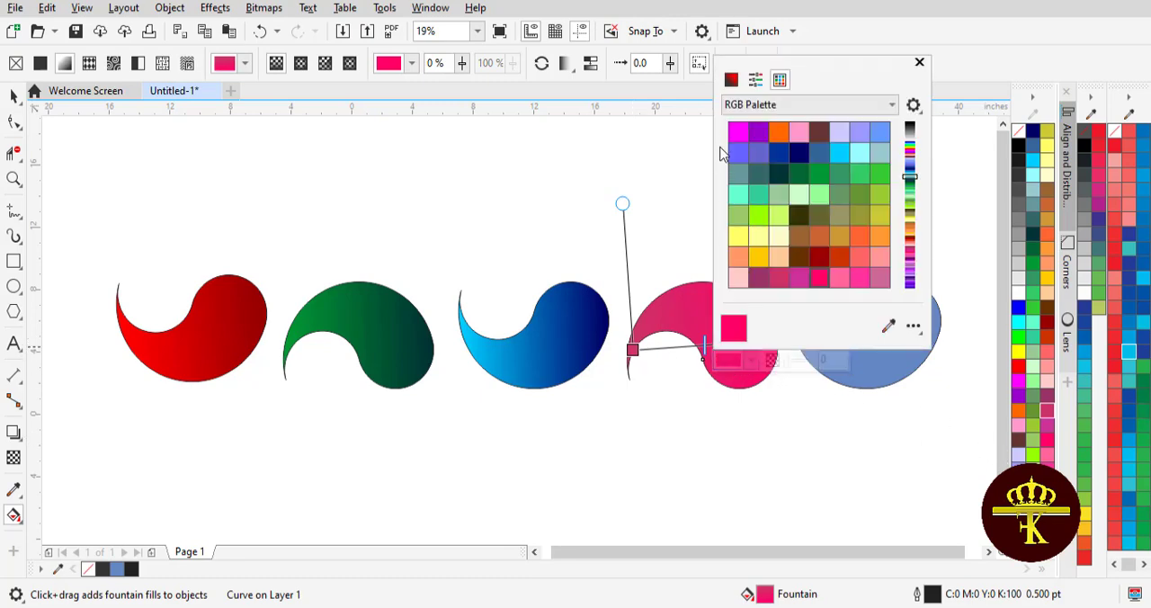
left_click(729, 80)
left_click(838, 147)
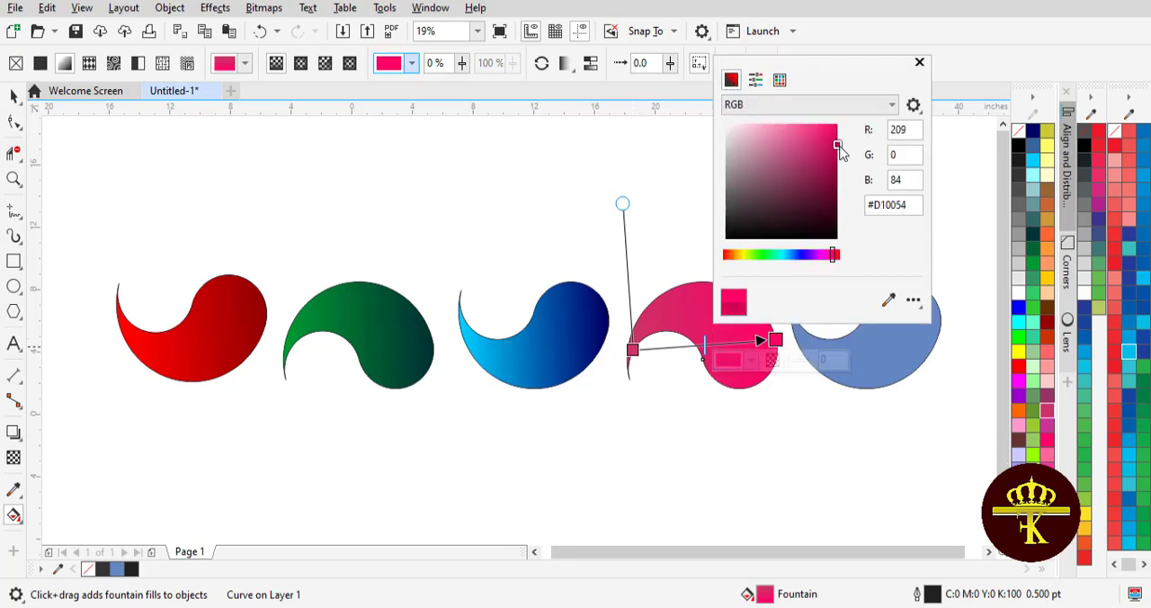
left_click(17, 94)
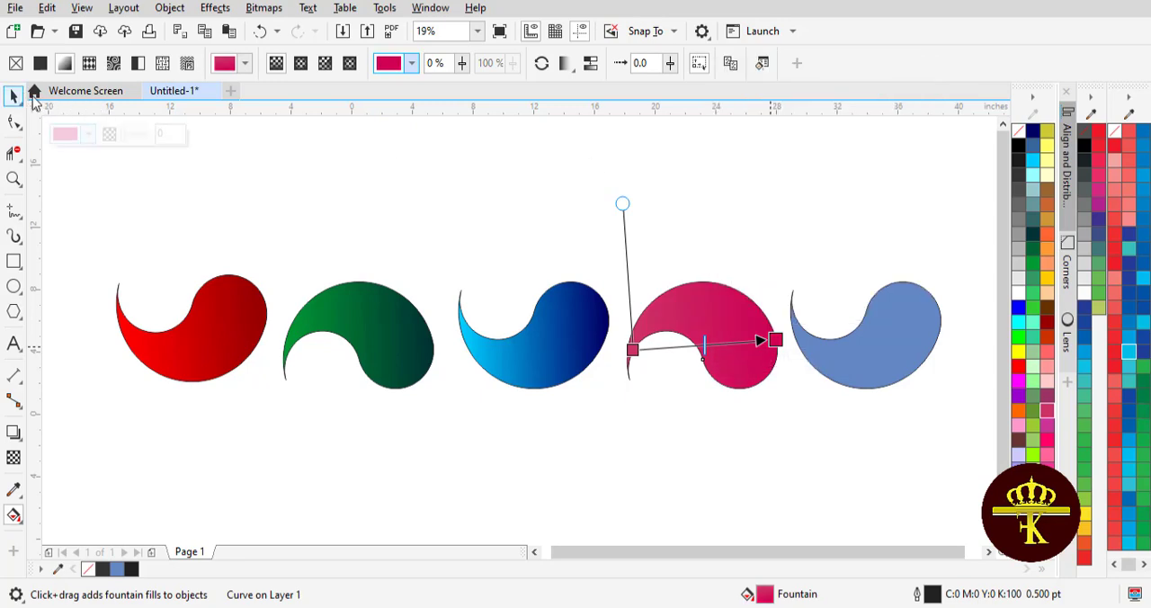
Give the fifth comma shape a horizontal fountain fill from orange at its tail to golden yellow at its round end.
left_click(258, 163)
left_click(895, 360)
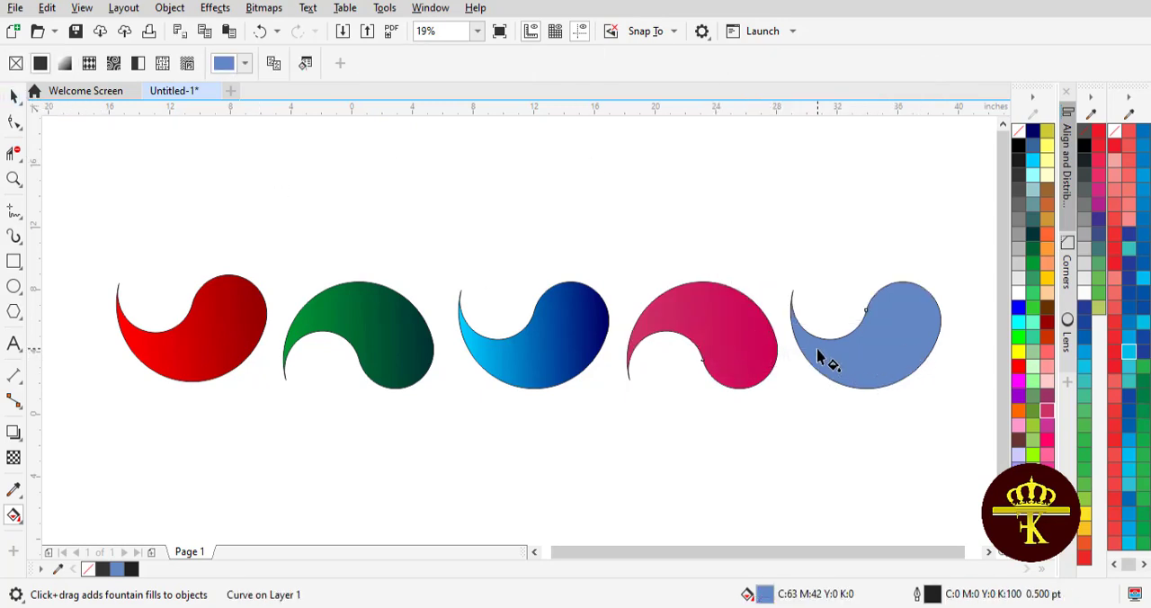
left_click_drag(803, 347, 958, 340)
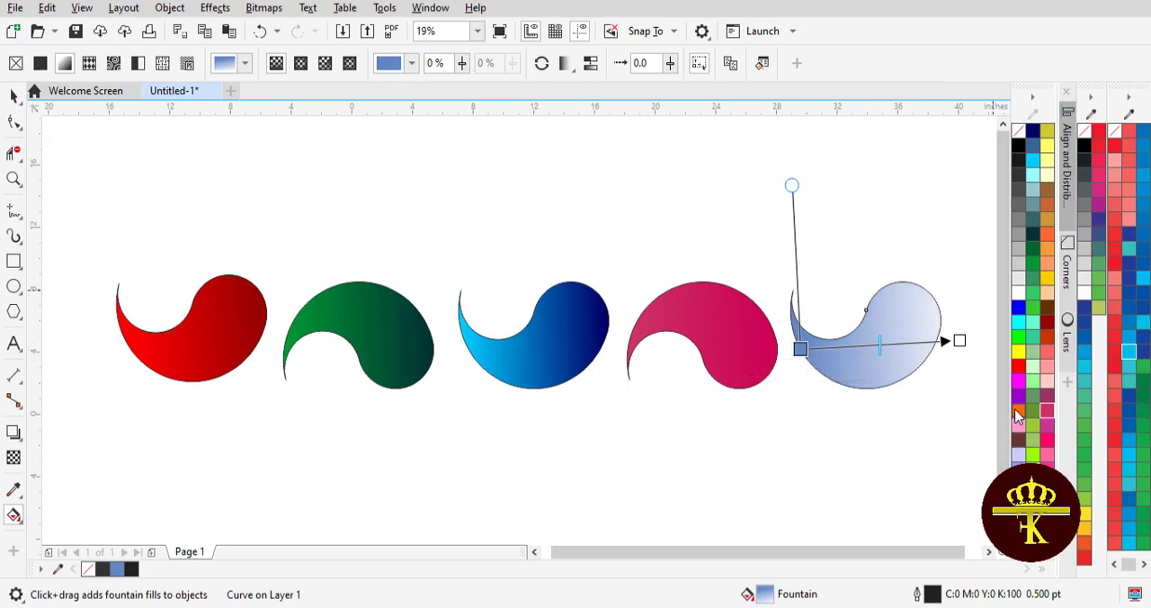
left_click_drag(1017, 417, 802, 350)
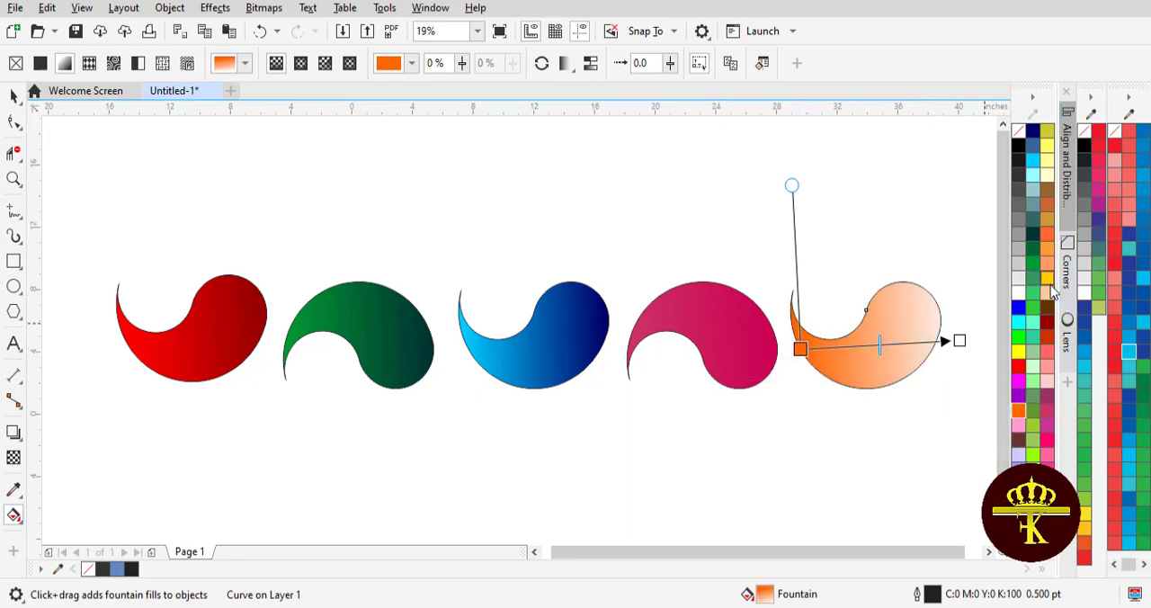
left_click_drag(959, 345, 960, 346)
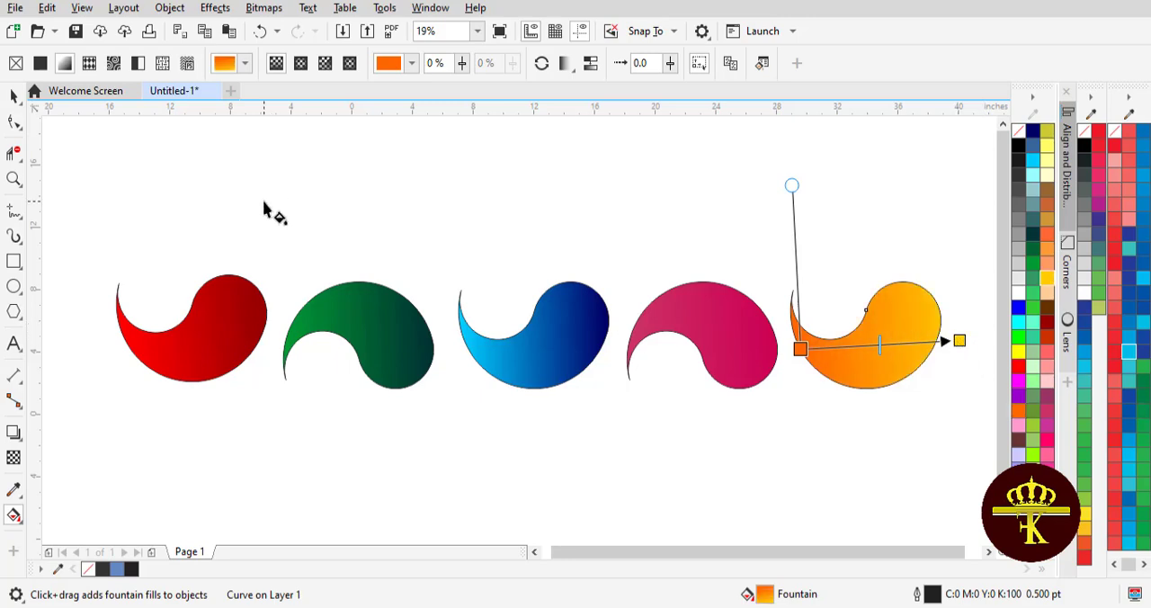
left_click(13, 99)
Remove the outlines from all five comma shapes.
left_click(68, 199)
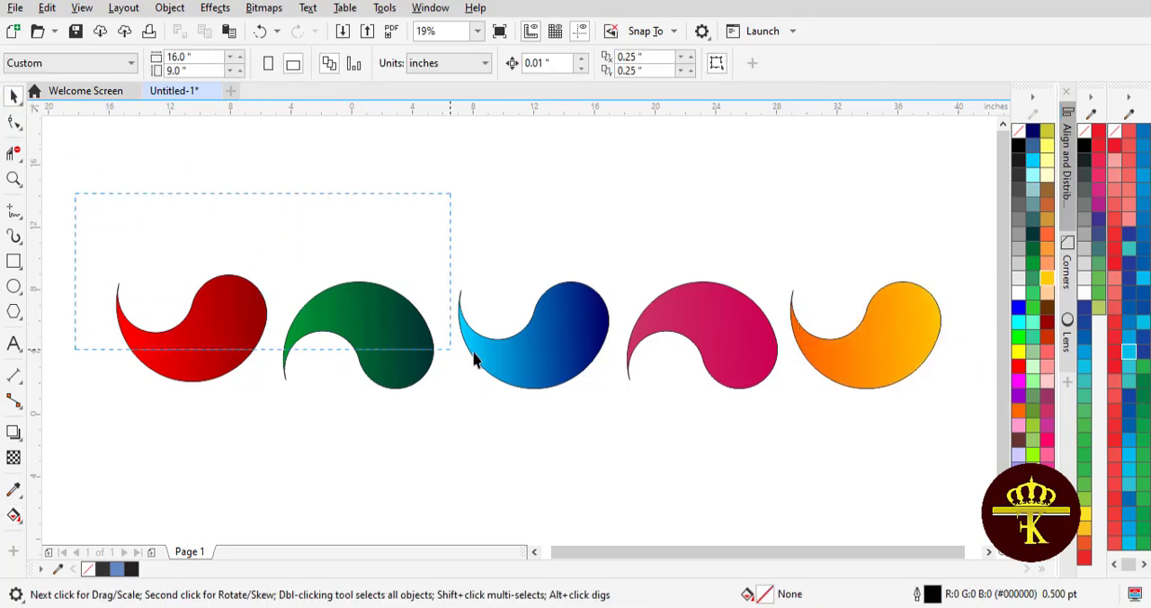
left_click_drag(474, 359, 930, 476)
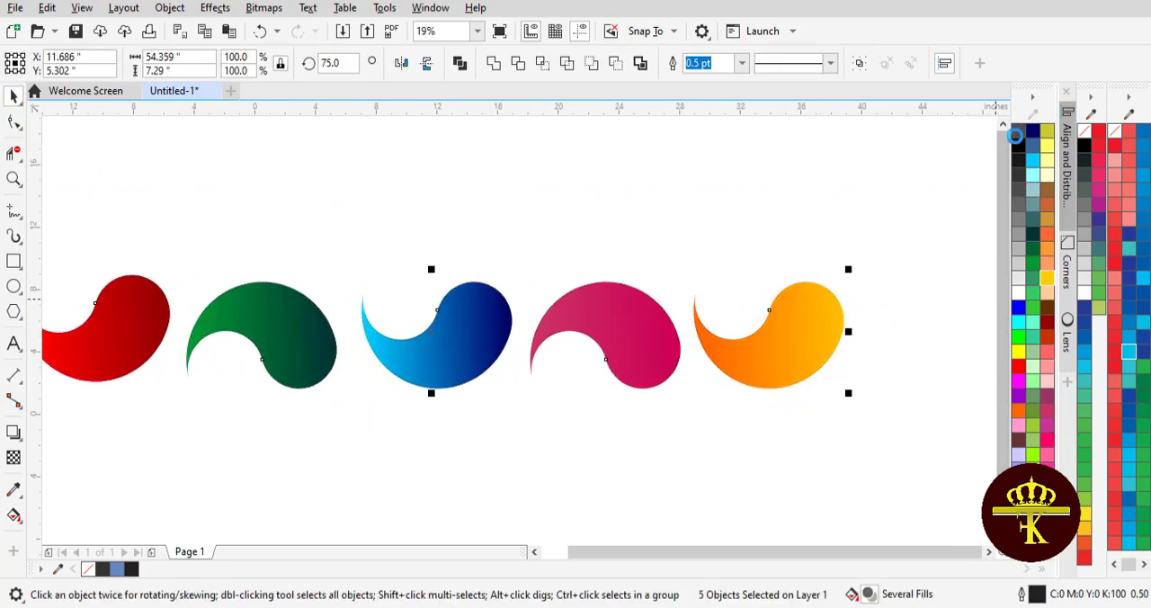
left_click_drag(752, 550, 719, 555)
left_click(588, 492)
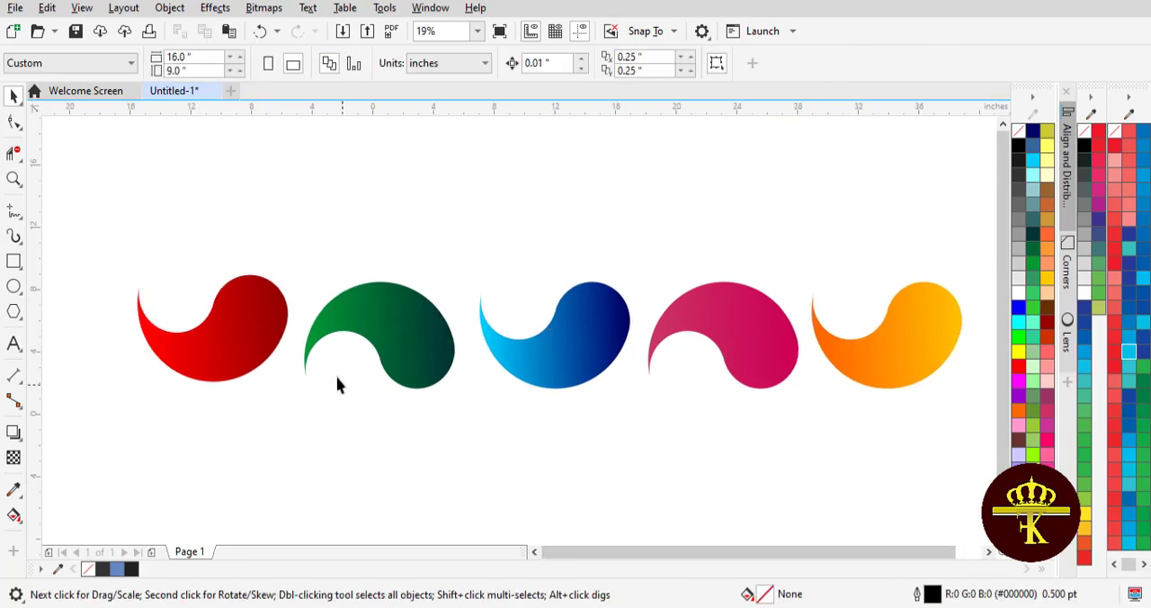
Shift the green comma slightly up and left and nest the red comma's round end in its hollow, red at about X -5.76, Y 3.08 inches.
left_click_drag(351, 331, 332, 315)
left_click_drag(252, 303, 329, 341)
left_click(423, 401)
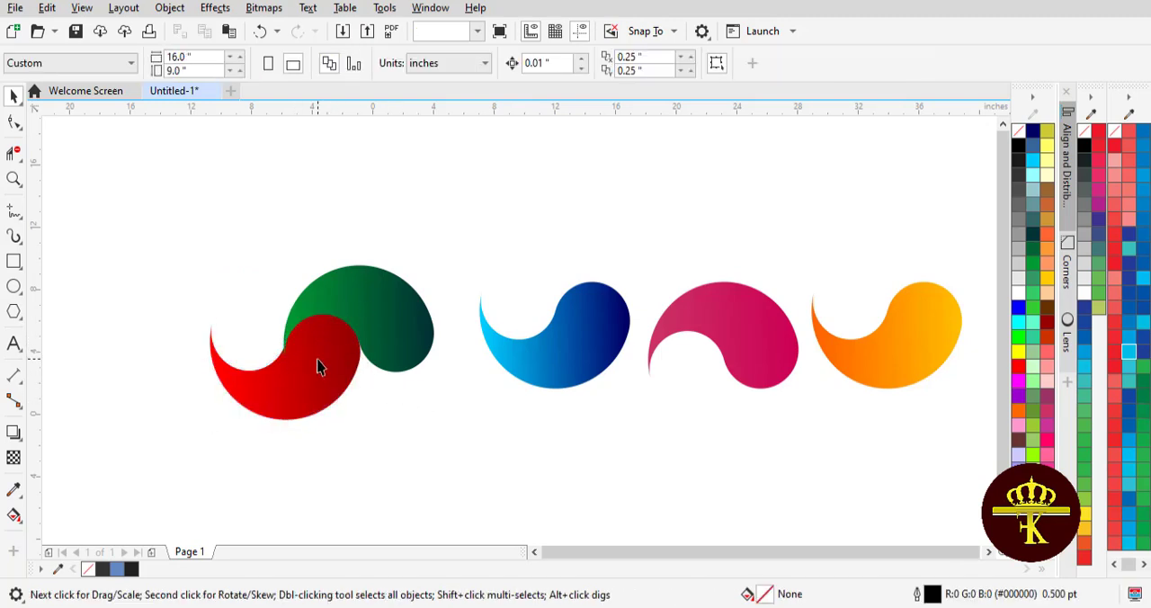
left_click(319, 364)
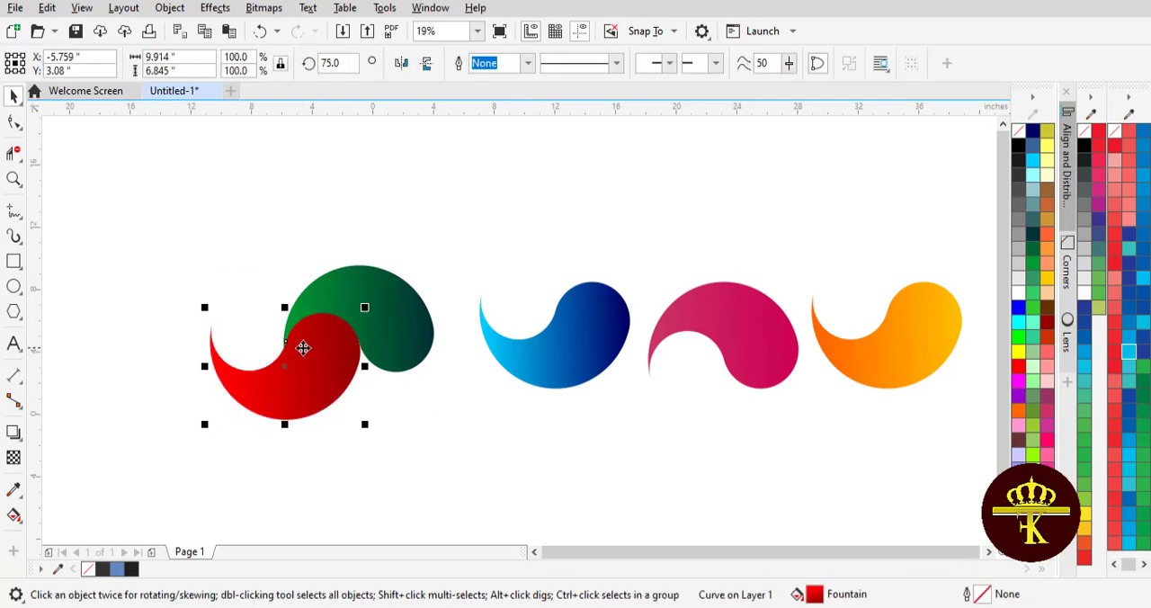
left_click(438, 420)
left_click(339, 364)
left_click(367, 385)
left_click(329, 367)
Interlock the blue comma with the green one at about X 3.96, Y 3.14 inches, and the pink comma over blue at X 8.82, Y 6.26.
left_click(580, 353)
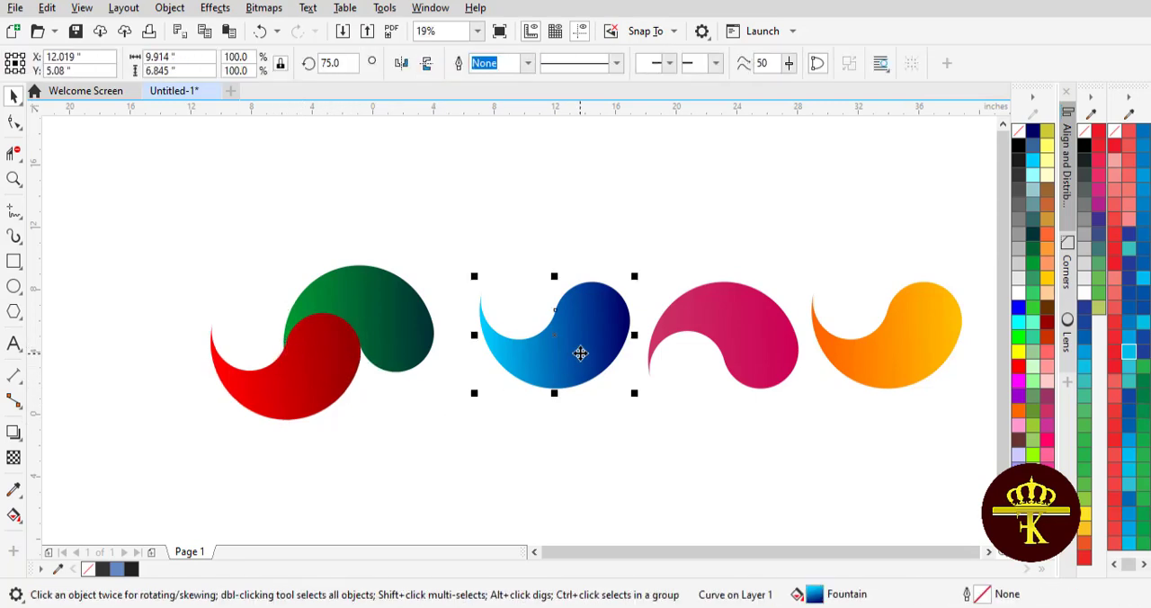
left_click_drag(562, 355, 442, 385)
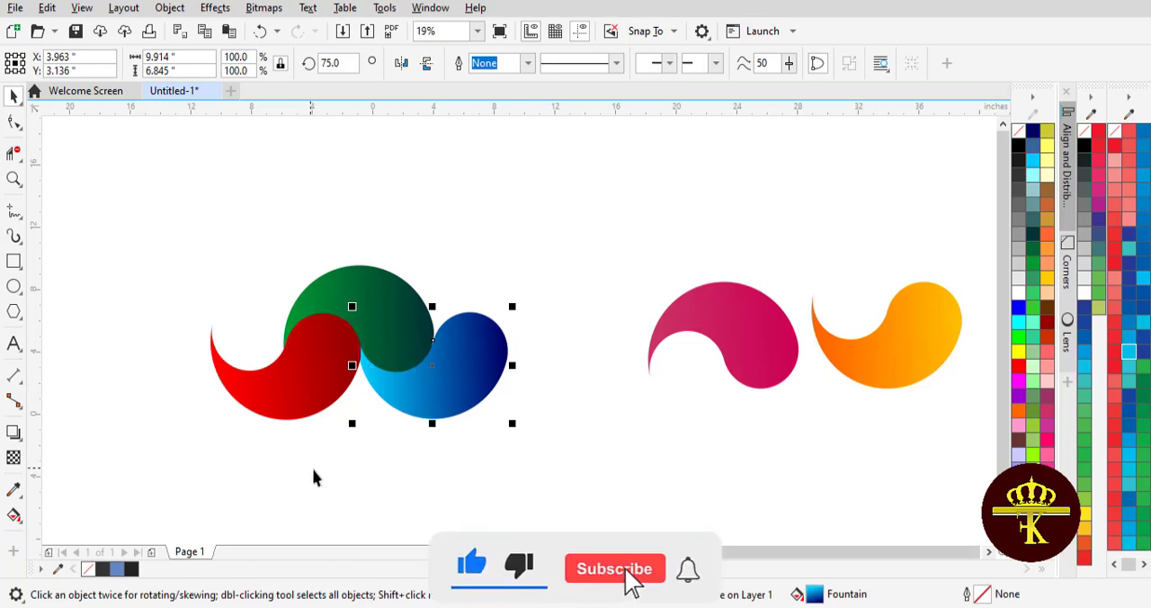
left_click(462, 501)
left_click(722, 321)
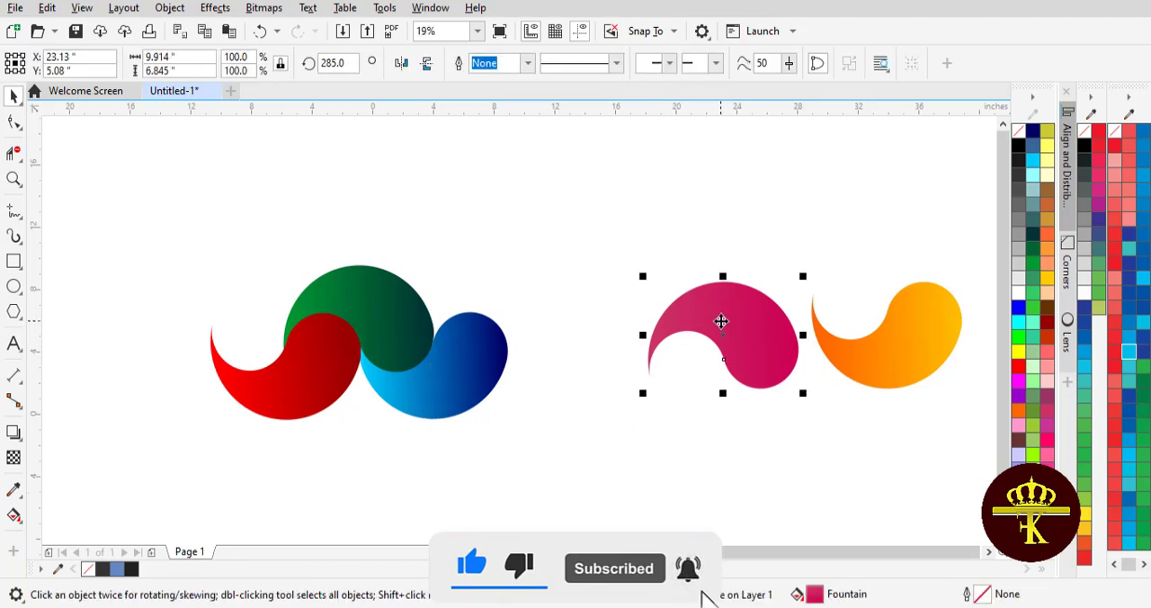
left_click_drag(722, 321, 505, 311)
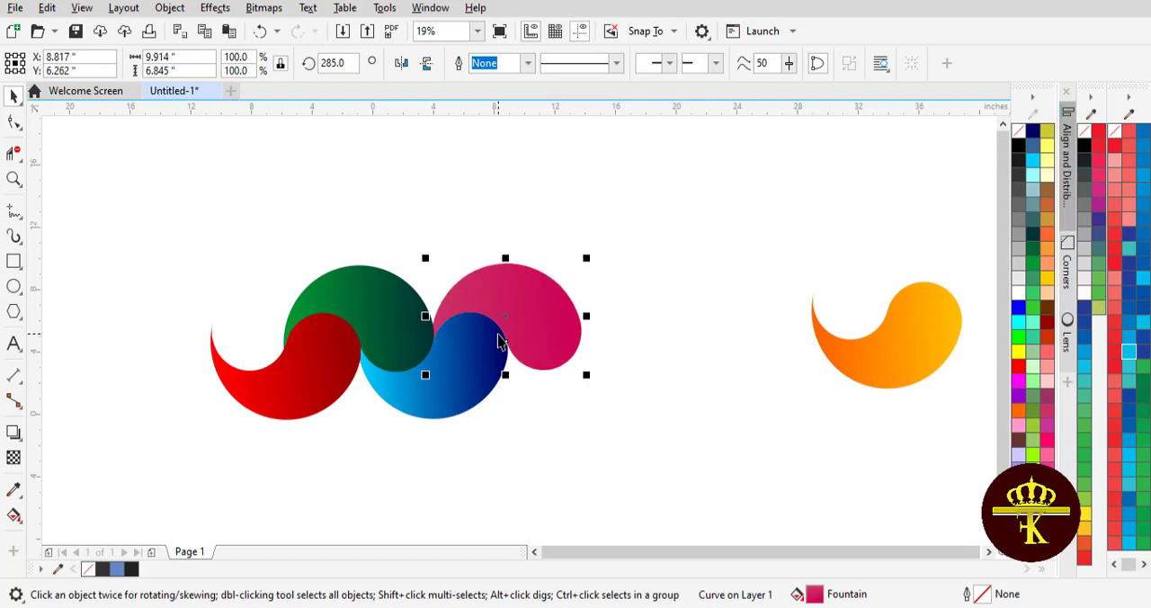
Fit the orange comma against the pink and blue ones, fine-tuning its position to about X 13.66, Y 3.15 inches.
left_click(842, 365)
left_click_drag(842, 365, 565, 401)
left_click_drag(572, 389, 565, 385)
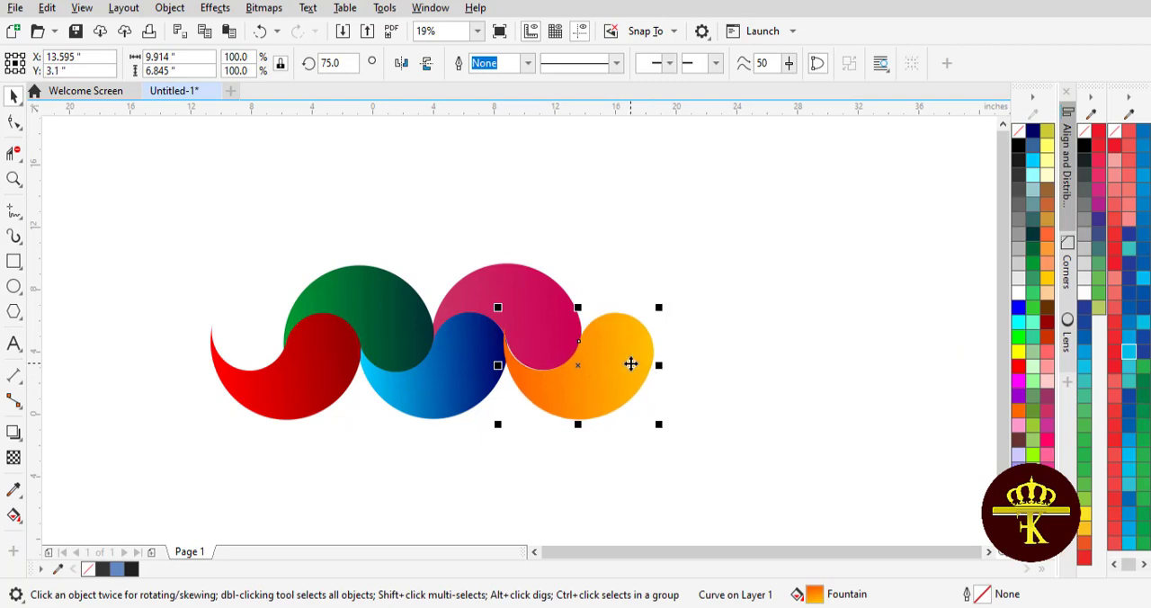
key("Right")
key("Right")
key("Right")
key("Right")
key("Right")
key("Right")
key("Up")
key("Up")
key("Up")
key("Up")
key("Up")
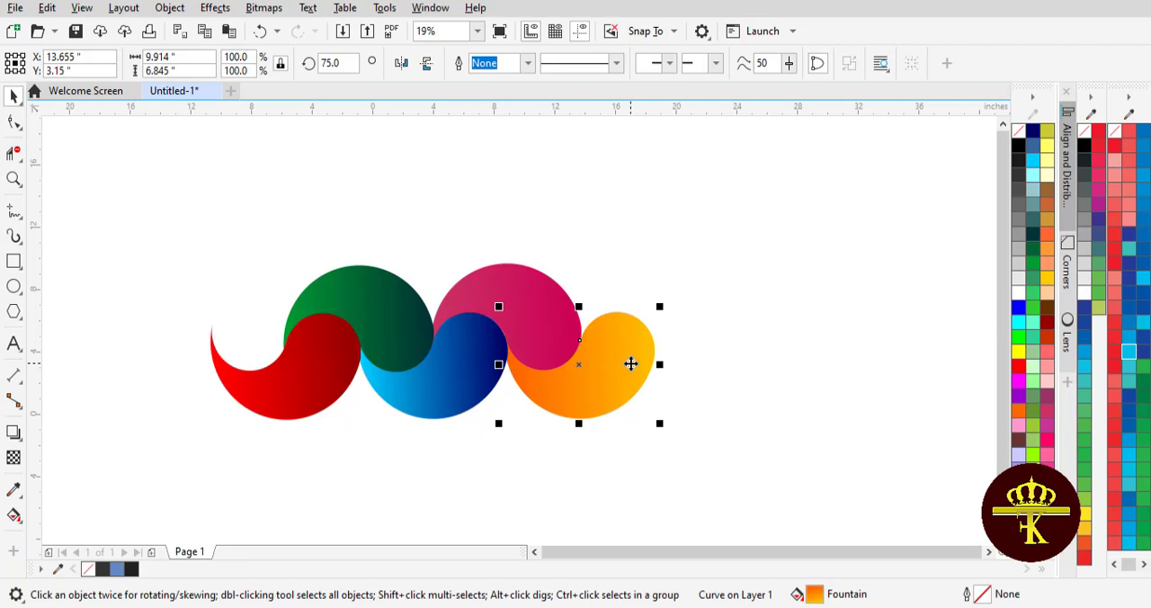
Nudge the pink comma slightly down so it fits snugly against the blue and orange commas.
left_click(526, 289)
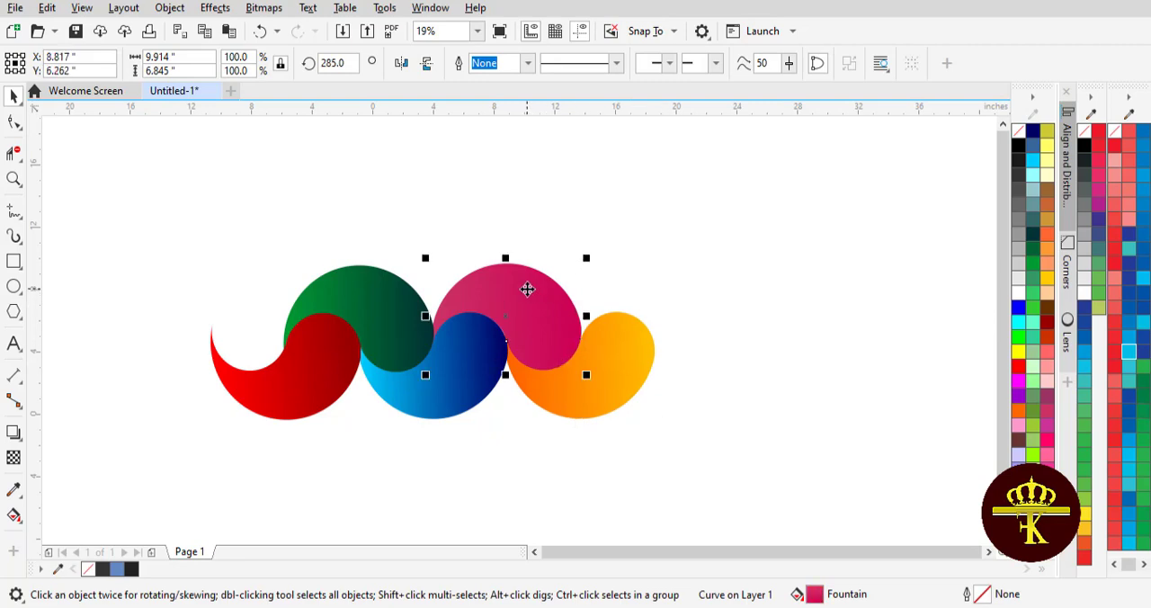
key("Down")
key("Down")
key("Down")
left_click(300, 226)
Move all five commas together to about X 8.81, Y 5.36 inches and mirror them vertically.
left_click_drag(160, 177, 680, 463)
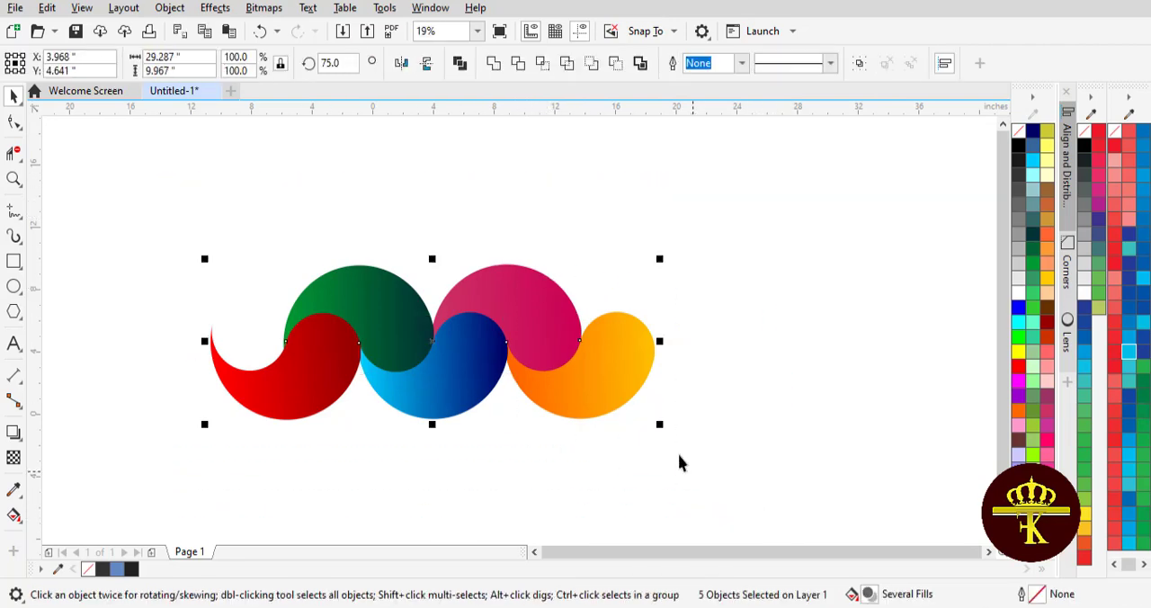
left_click_drag(432, 340, 505, 330)
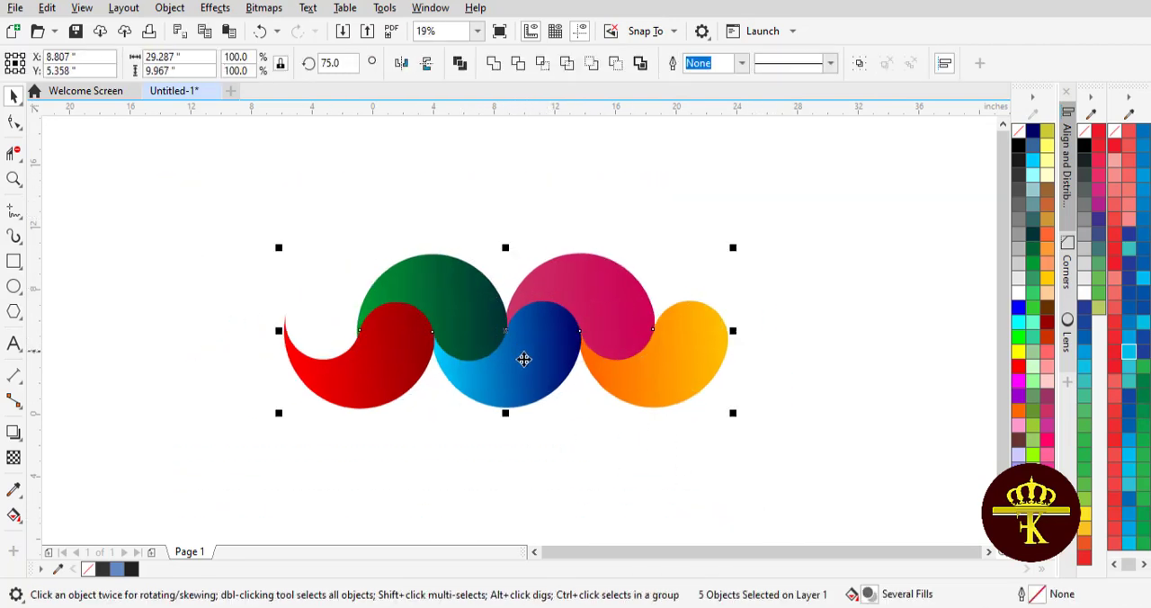
left_click(425, 65)
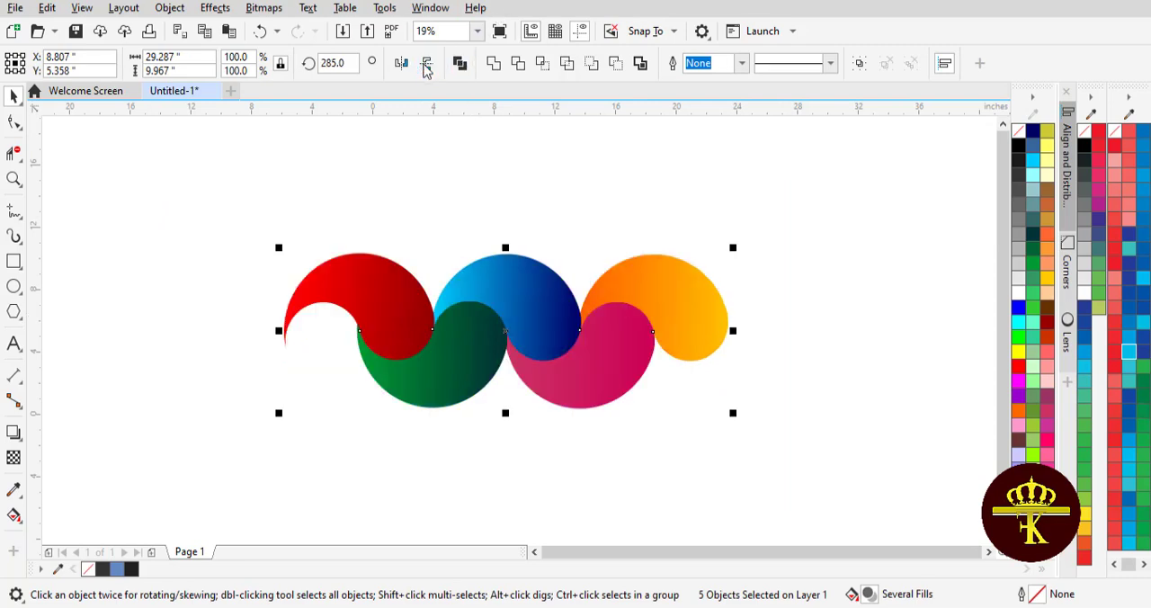
left_click(581, 201)
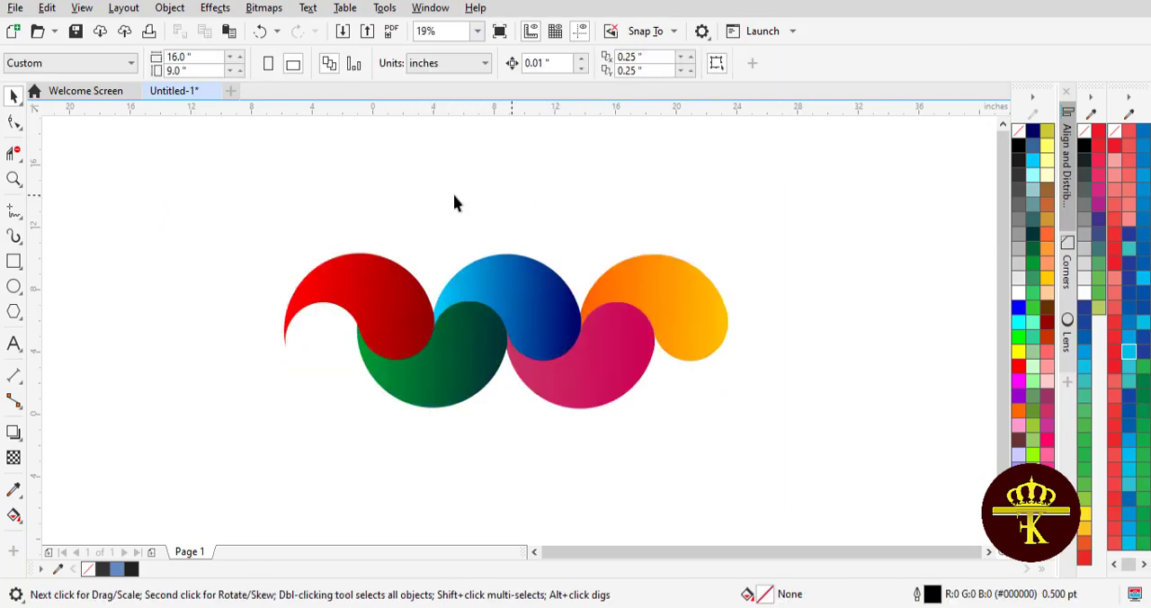
Draw a circle about 4.06 inches in diameter and place it in the red comma's hollow at about X -3.26, Y 4.72.
left_click(11, 285)
left_click_drag(228, 358, 299, 431)
left_click_drag(265, 393, 323, 341)
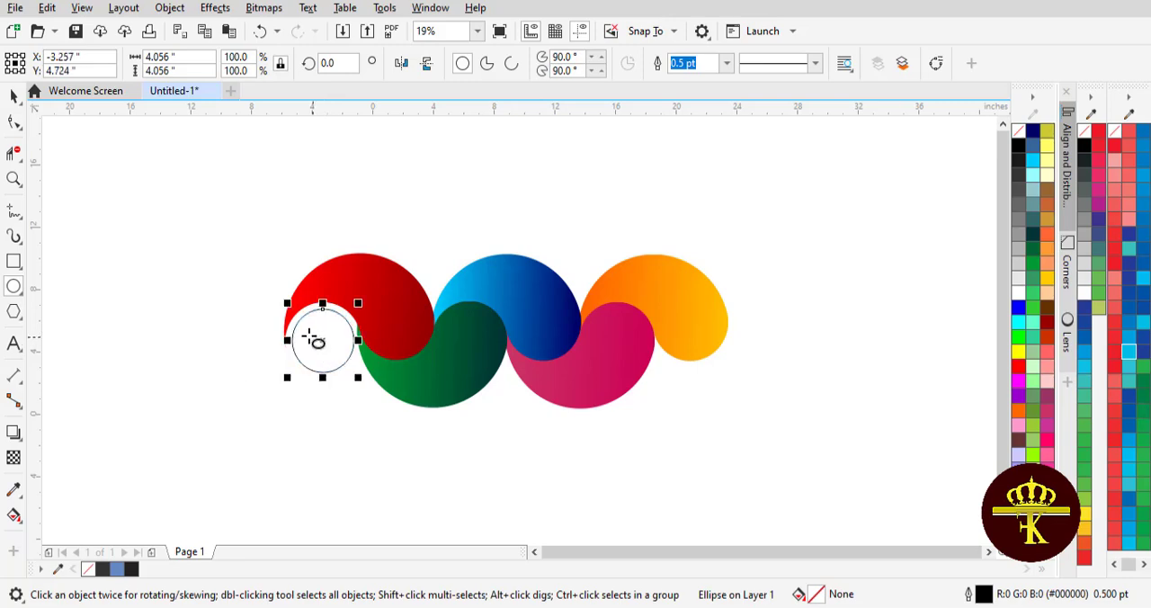
left_click(253, 326)
left_click(13, 97)
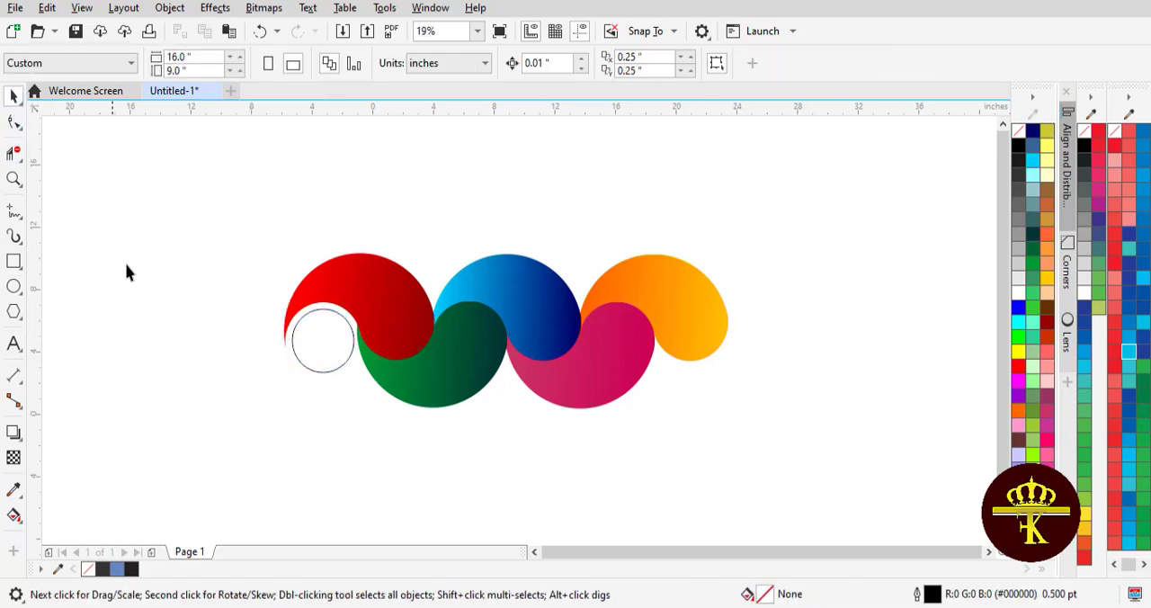
Give the circle a horizontal fountain fill with gold ends and a yellow middle, and remove its outline.
left_click(312, 338)
key("g")
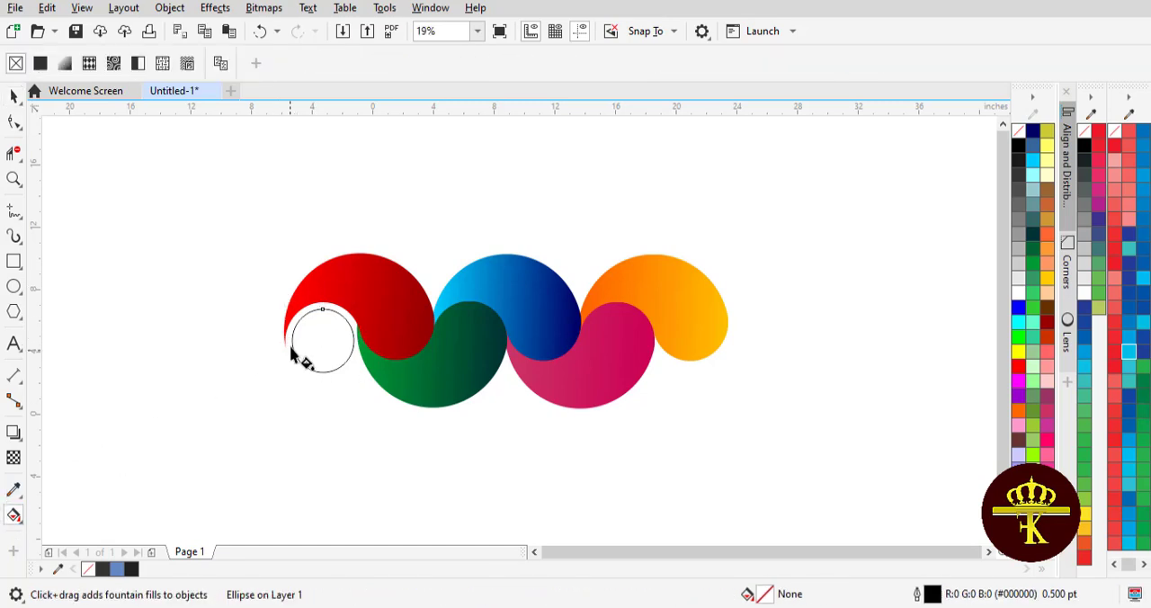
left_click_drag(291, 341, 353, 342)
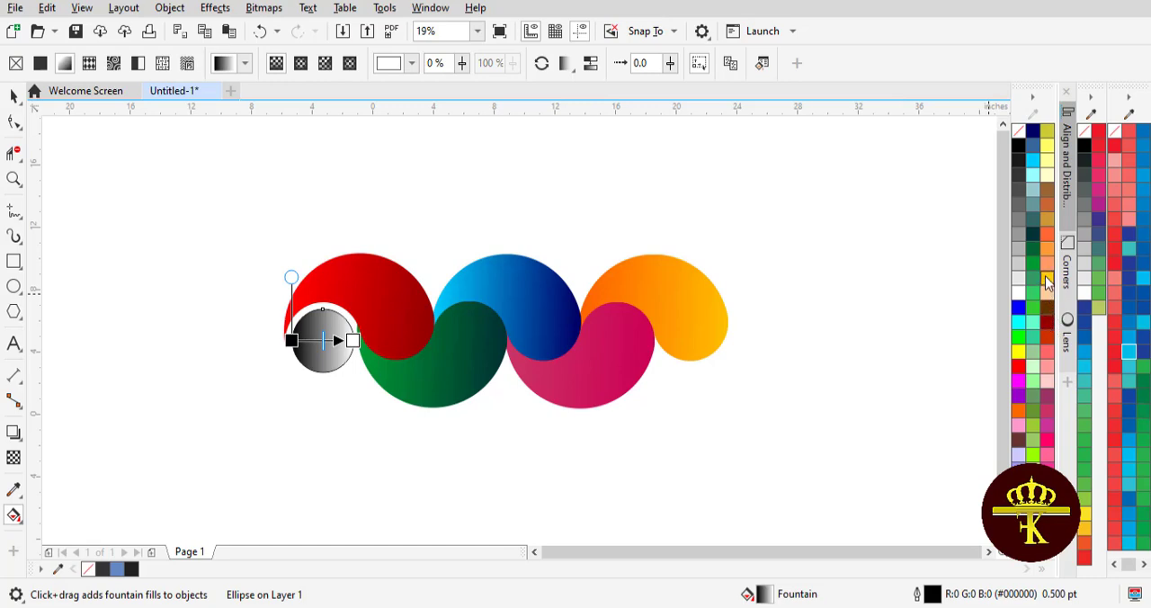
left_click_drag(1046, 282, 353, 341)
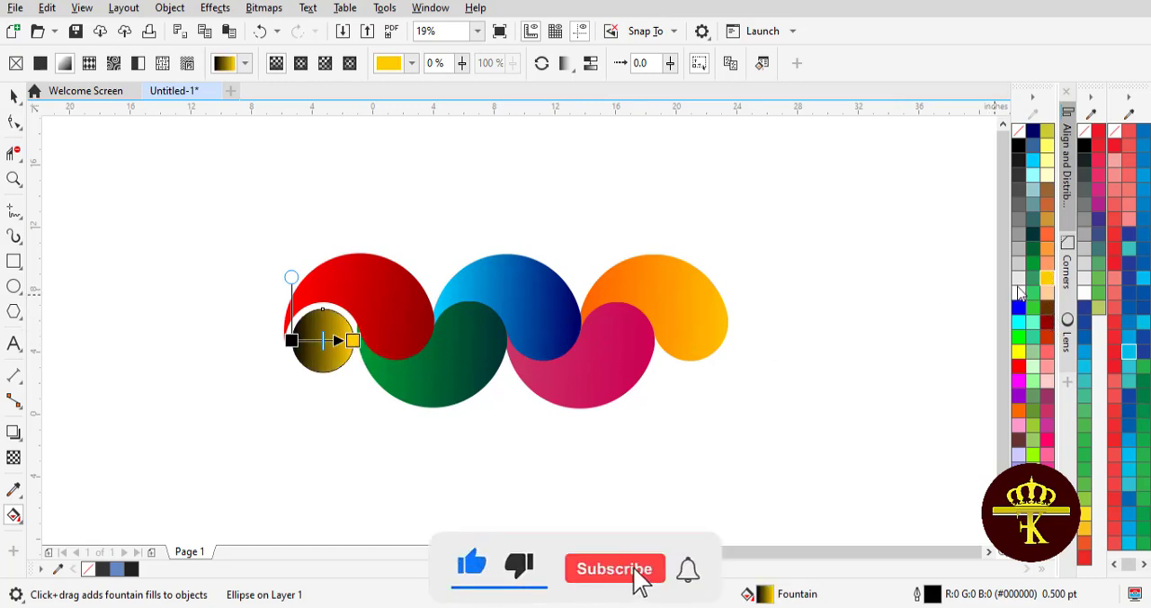
left_click_drag(1047, 279, 319, 339)
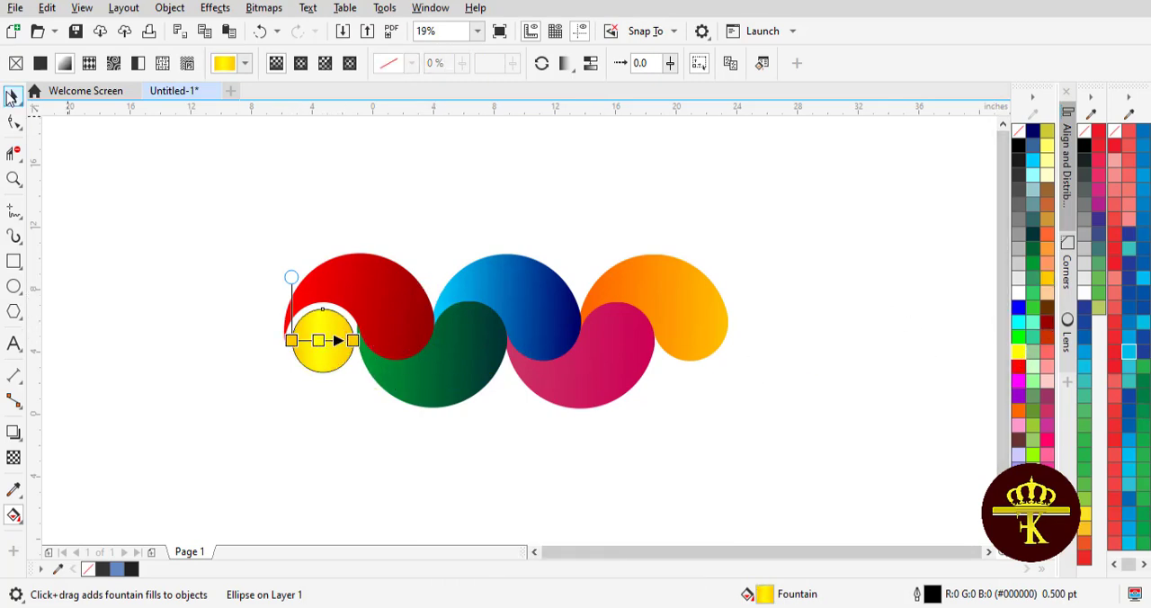
left_click(10, 97)
left_click(101, 191)
left_click(336, 330)
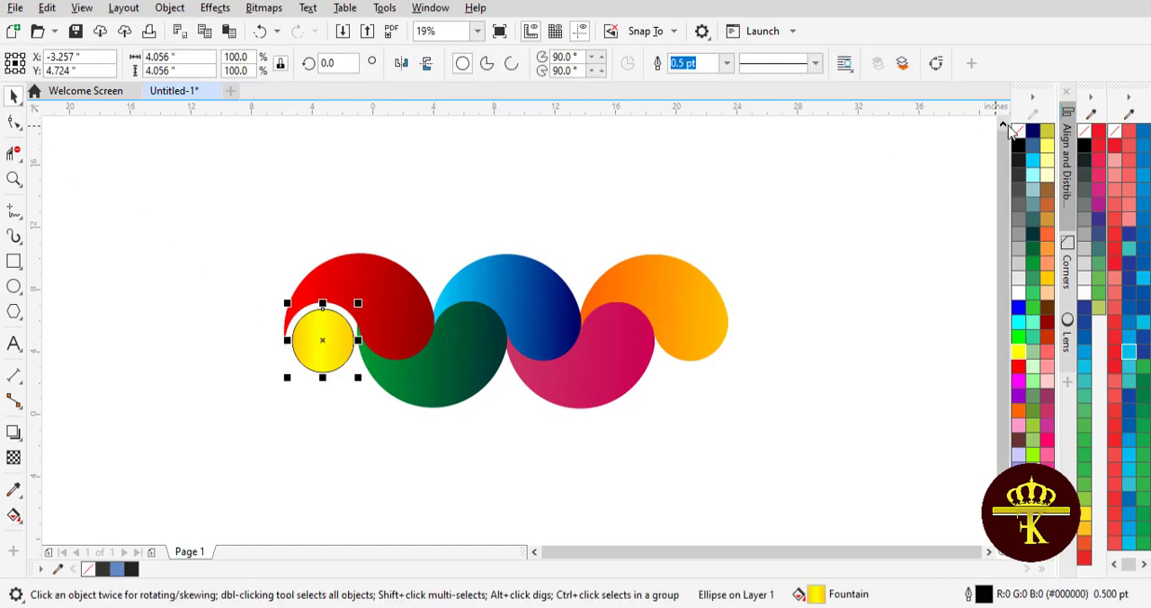
left_click(719, 207)
Apply a black drop shadow to all five commas and the circle, cast downward from the top of the blue comma.
left_click_drag(219, 206, 766, 383)
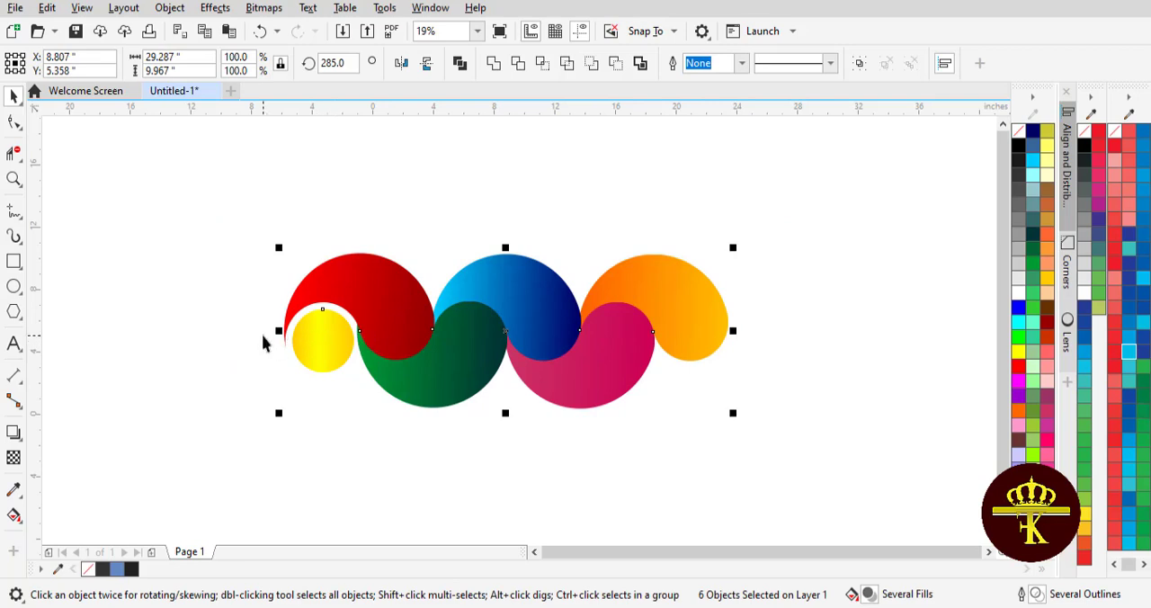
left_click(14, 435)
left_click_drag(506, 254, 516, 415)
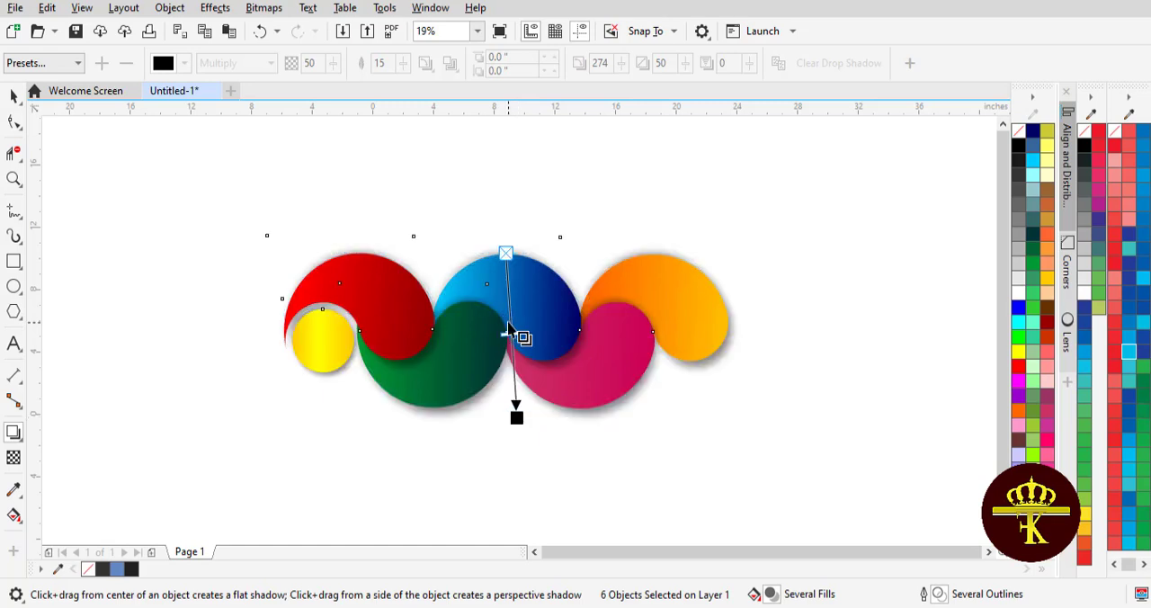
left_click(18, 104)
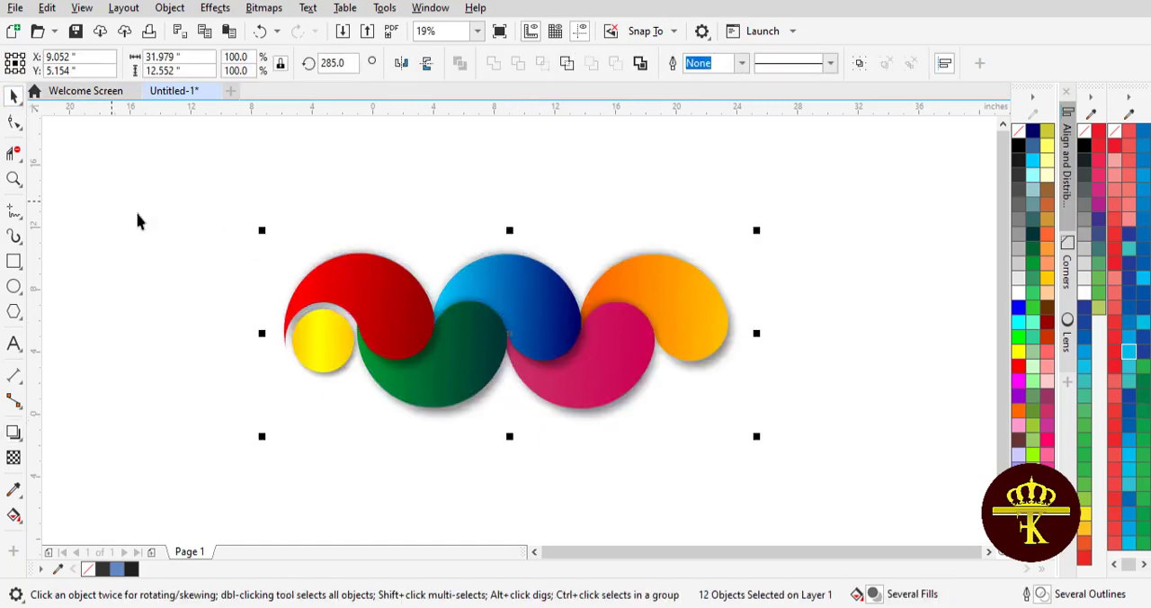
left_click(130, 221)
Move the whole shadowed design up by about 4 inches.
left_click_drag(134, 192, 799, 494)
left_click_drag(515, 335, 507, 270)
left_click(537, 457)
Add three lines of 150 pt Arial text below the design: "Thanks for watching", "Like, share and subsribe the channel", "For more videos".
left_click(14, 342)
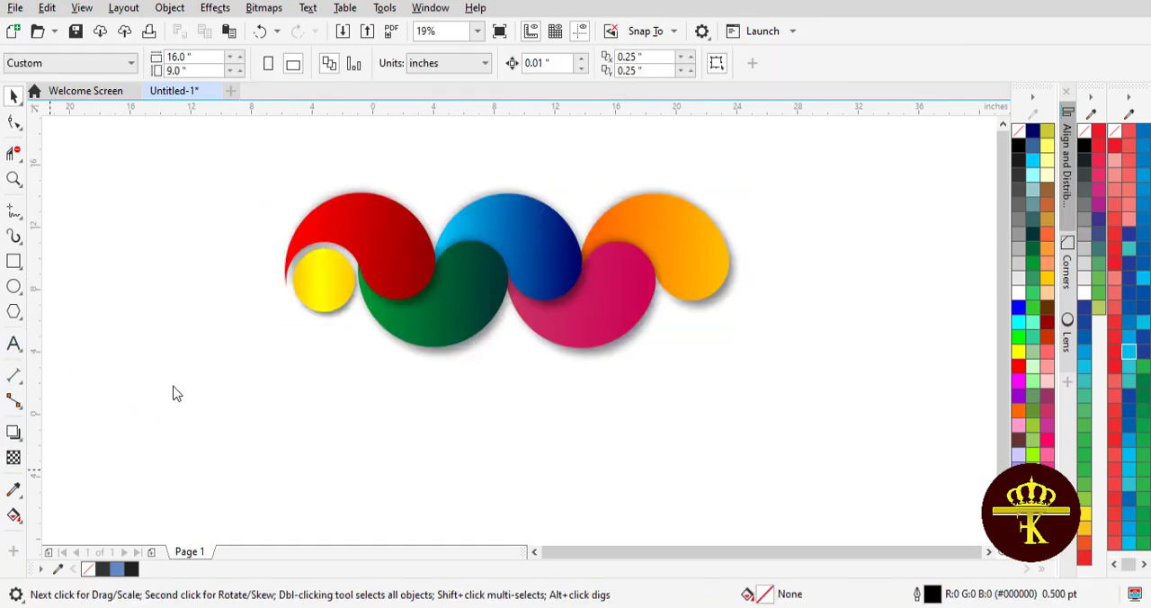
left_click(327, 400)
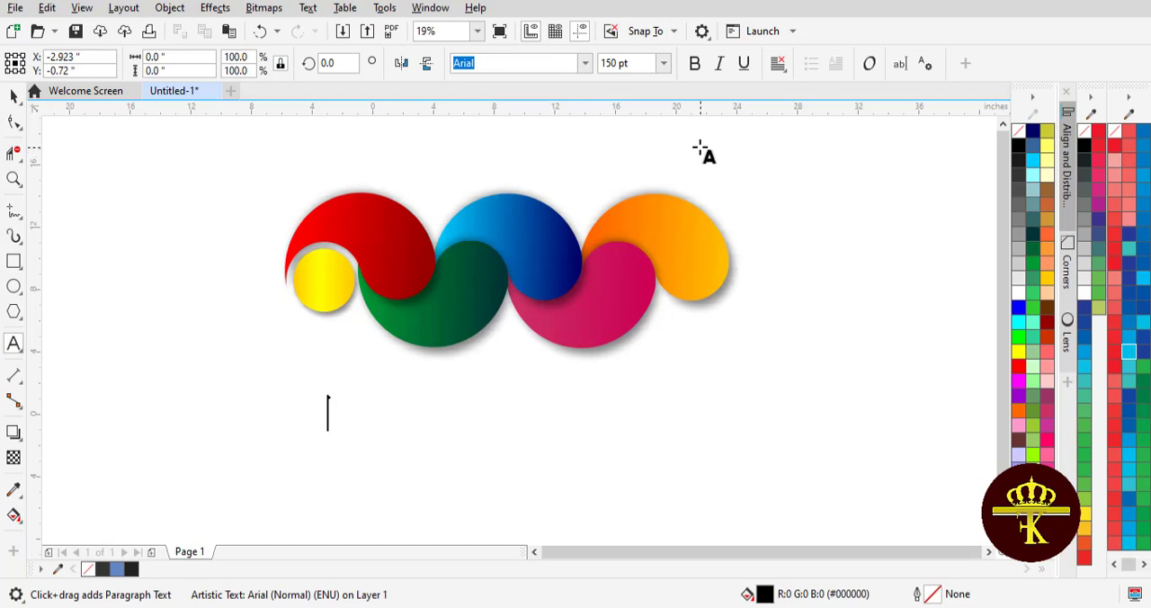
type("Thanks for w")
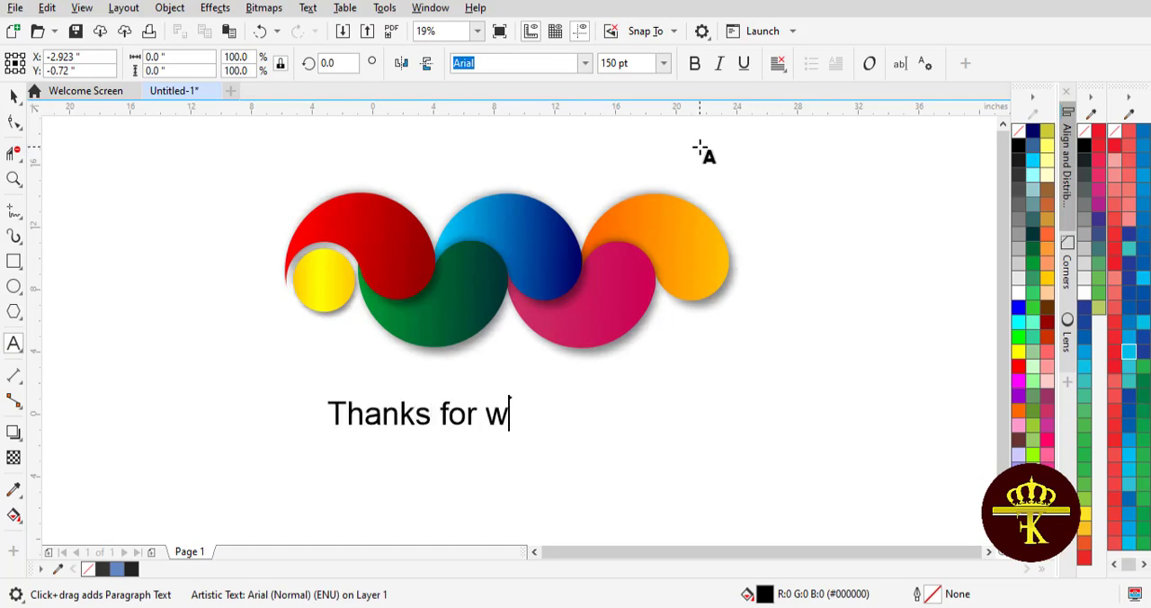
type("atching ")
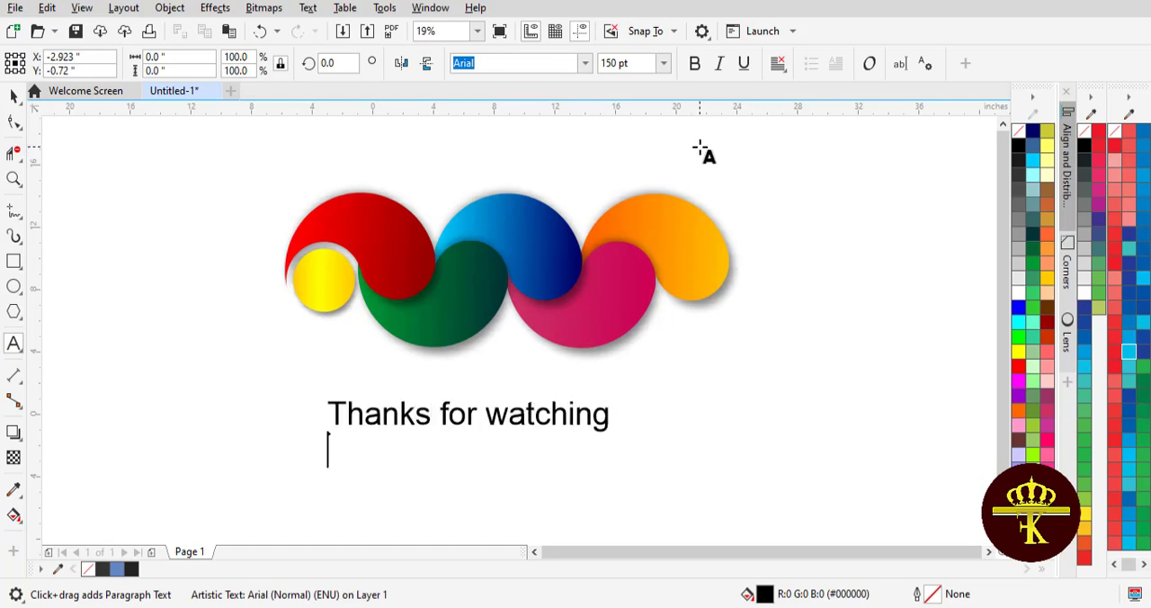
type("Like, share a")
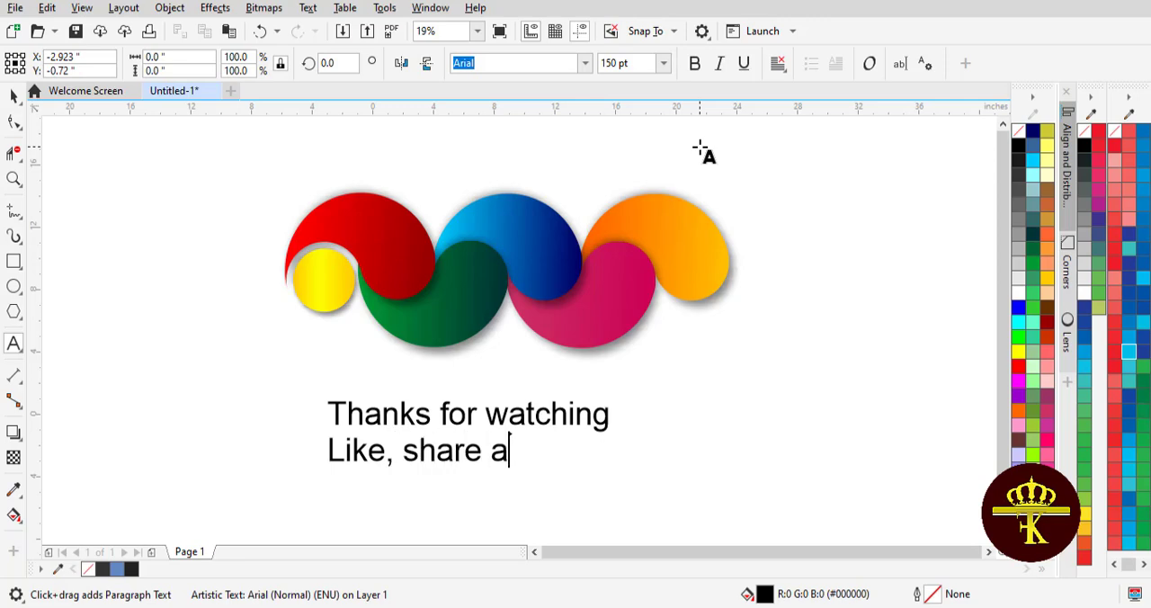
type("nd subsri")
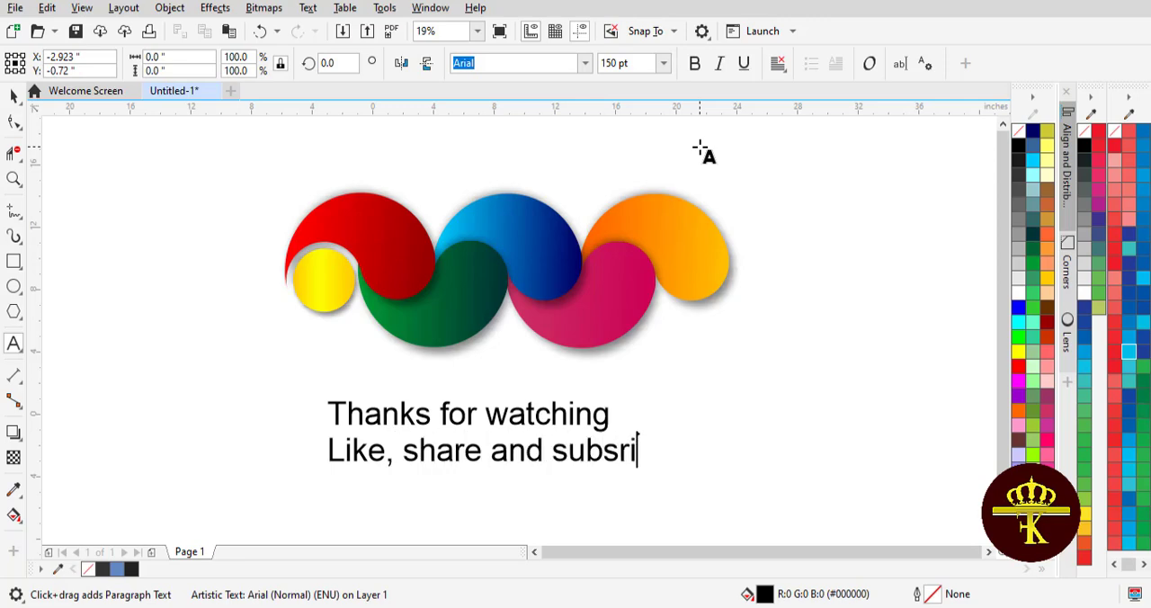
type("be the channel")
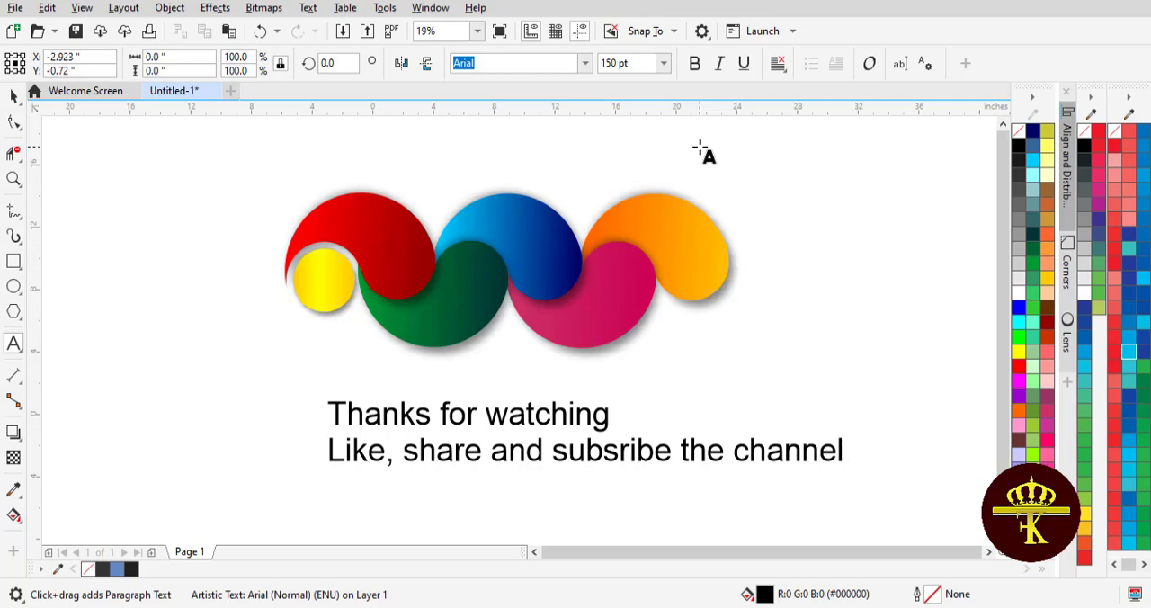
type("For more videos")
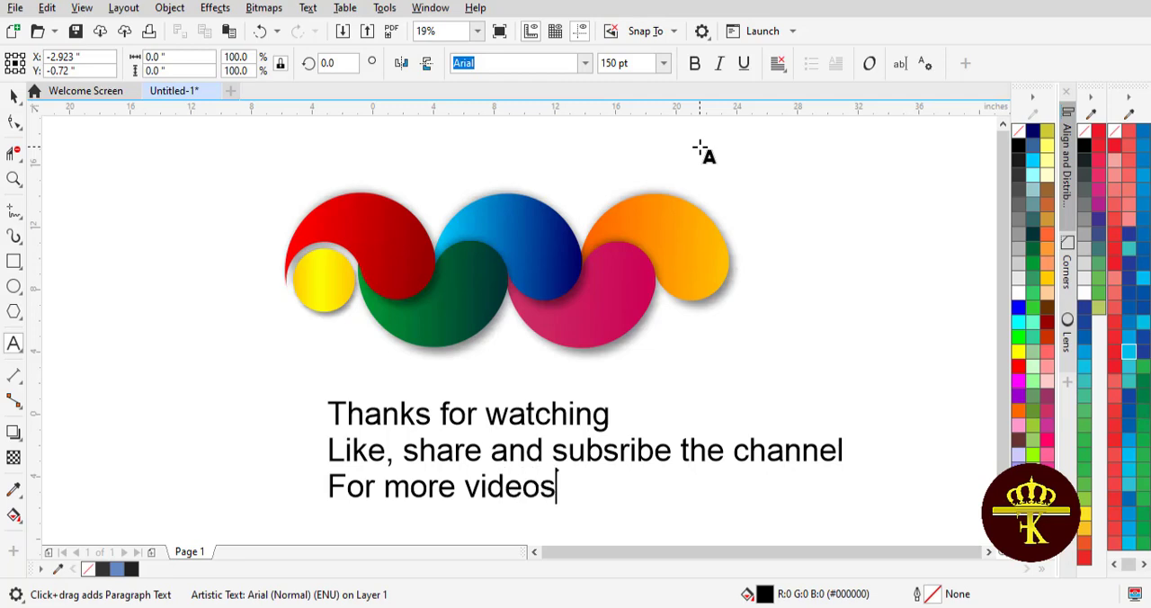
Centre-align the three text lines and place the text beneath the design at about X 9.41, Y -1.55 inches.
key("ctrl+a")
key("ctrl+e")
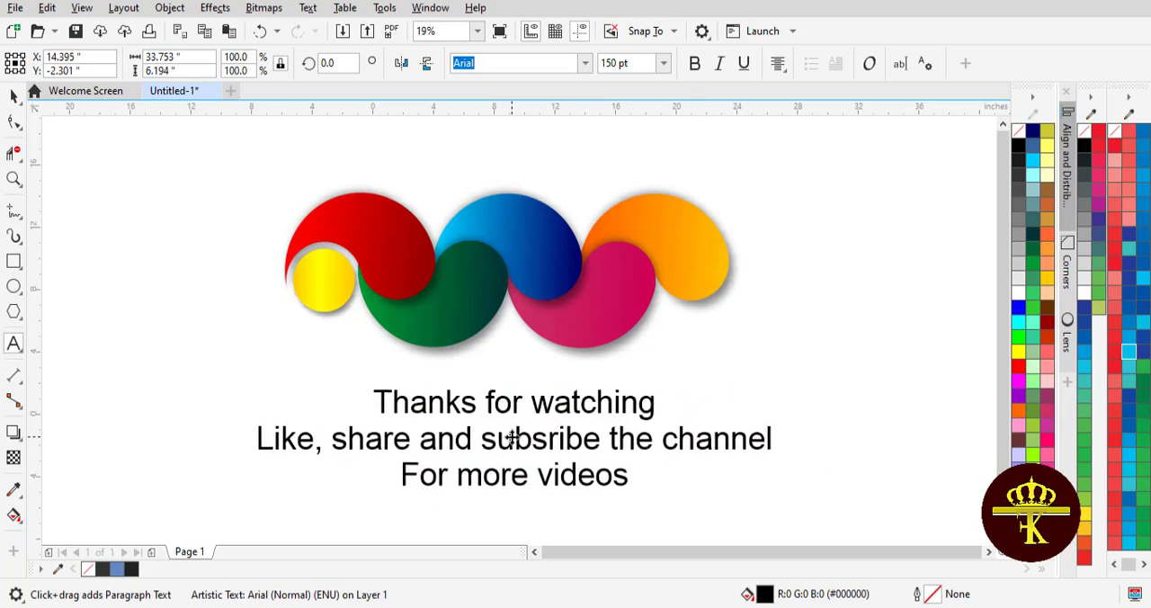
left_click(13, 96)
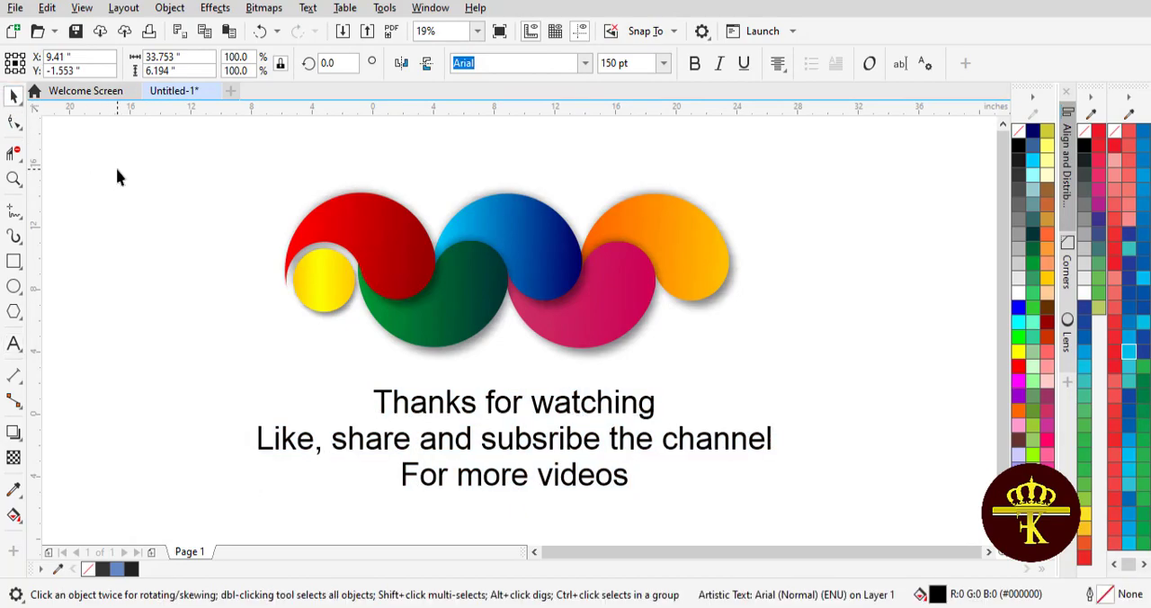
left_click(116, 174)
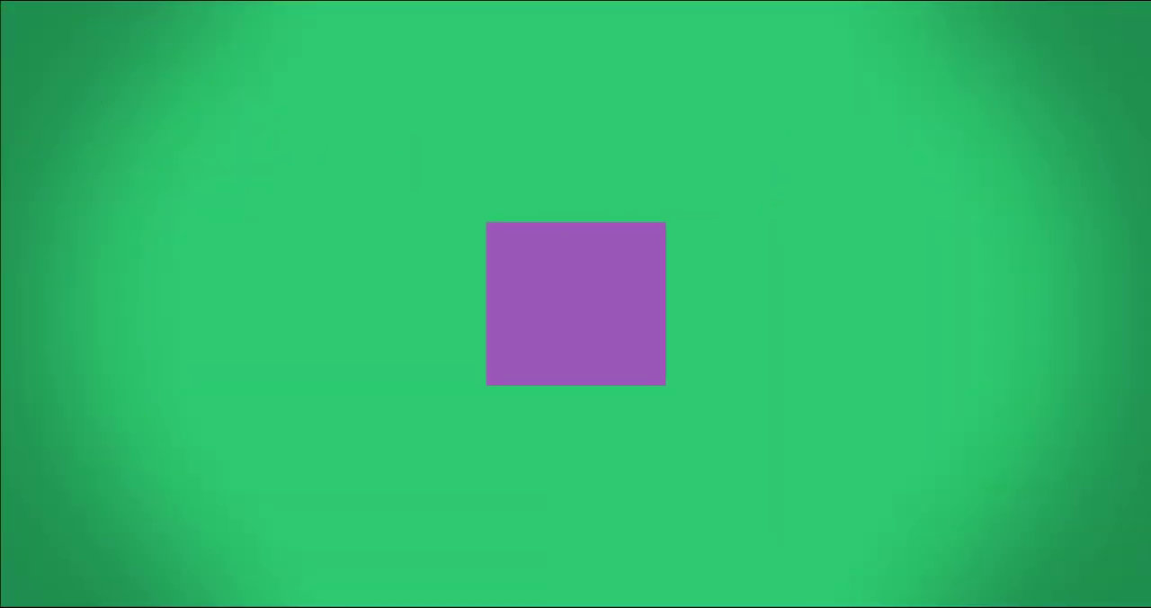